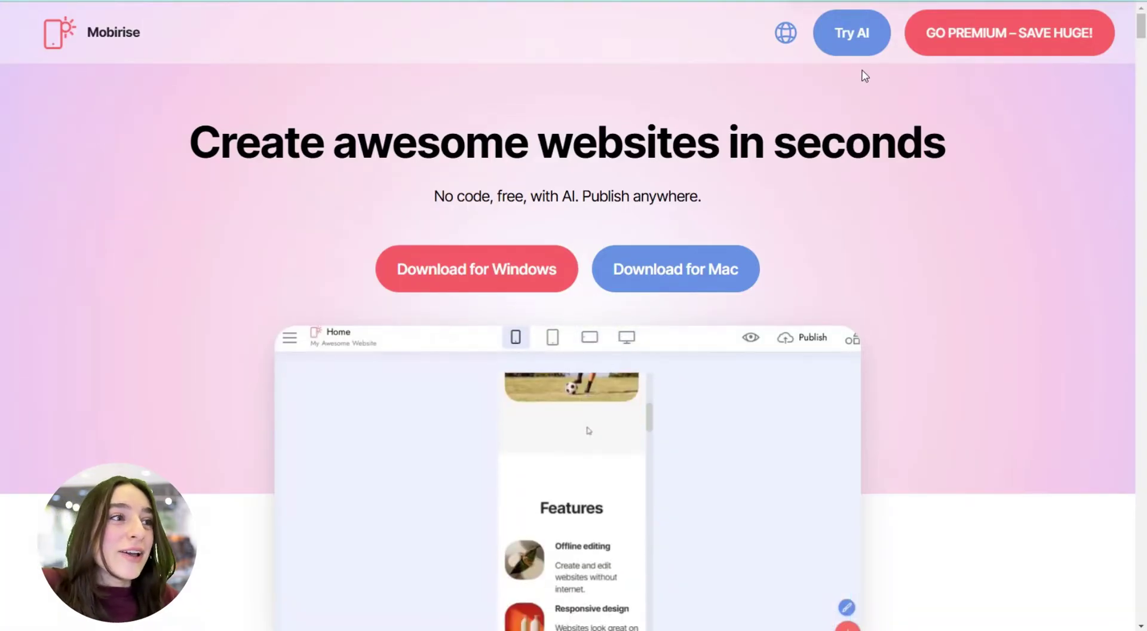
Step: Scroll past the editor demo and AI preview to the 'Try AI website builder software' button
{"action": "scroll", "coordinate": [1054, 87], "scroll_direction": "down", "scroll_amount": 3}
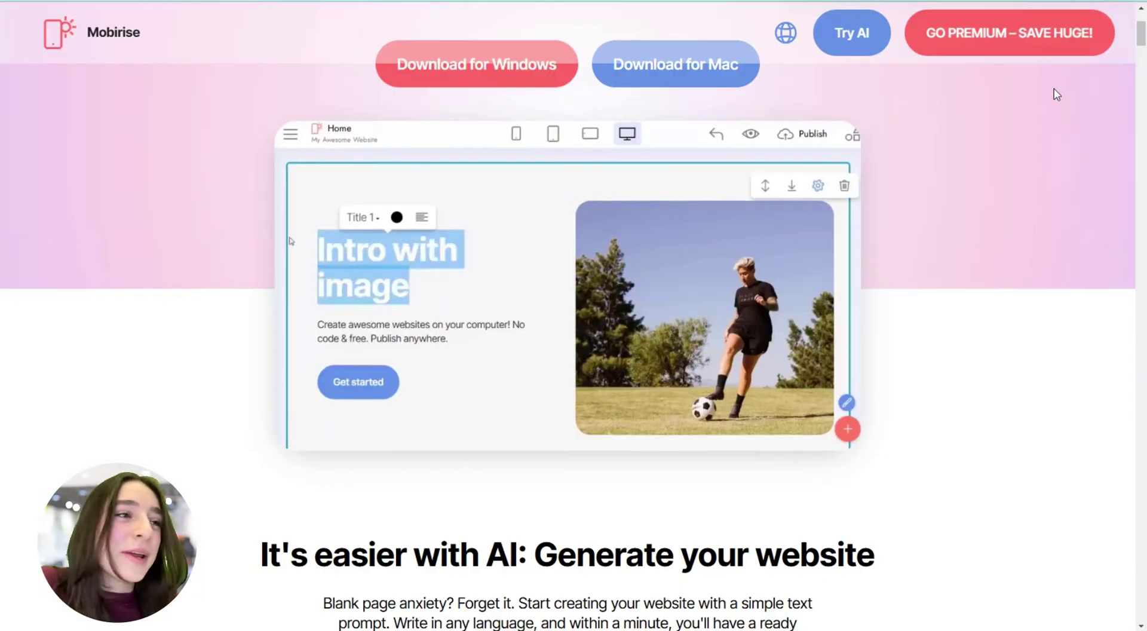
{"action": "scroll", "coordinate": [975, 140], "scroll_direction": "down", "scroll_amount": 1}
{"action": "scroll", "coordinate": [970, 144], "scroll_direction": "down", "scroll_amount": 2}
{"action": "scroll", "coordinate": [932, 161], "scroll_direction": "down", "scroll_amount": 2}
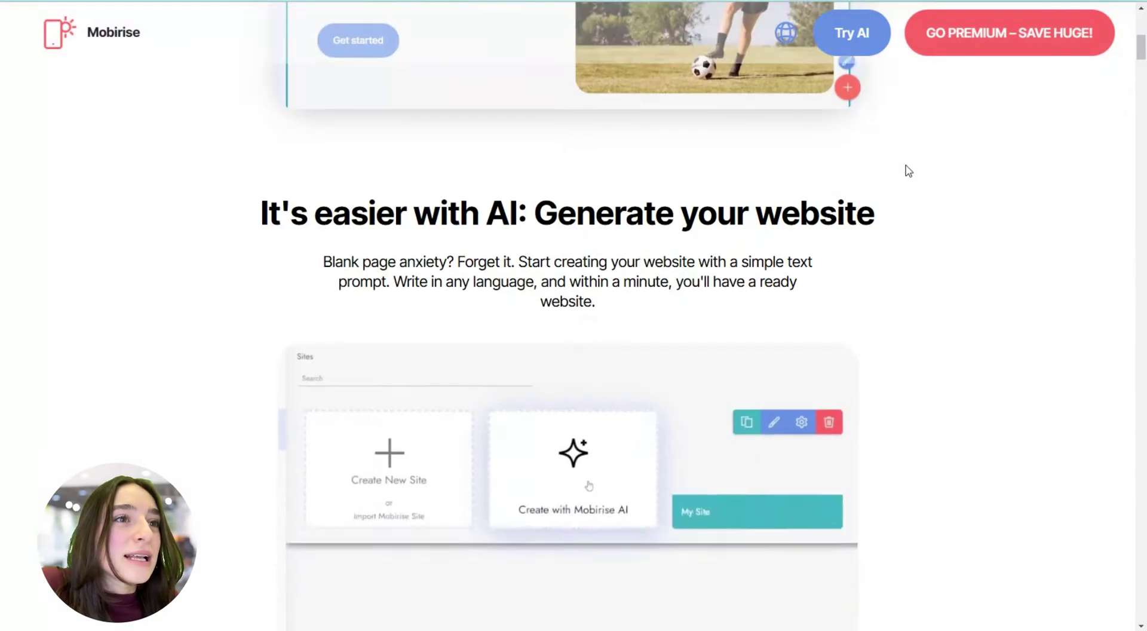
{"action": "scroll", "coordinate": [903, 172], "scroll_direction": "down", "scroll_amount": 3}
{"action": "scroll", "coordinate": [903, 173], "scroll_direction": "down", "scroll_amount": 3}
{"action": "scroll", "coordinate": [903, 176], "scroll_direction": "down", "scroll_amount": 2}
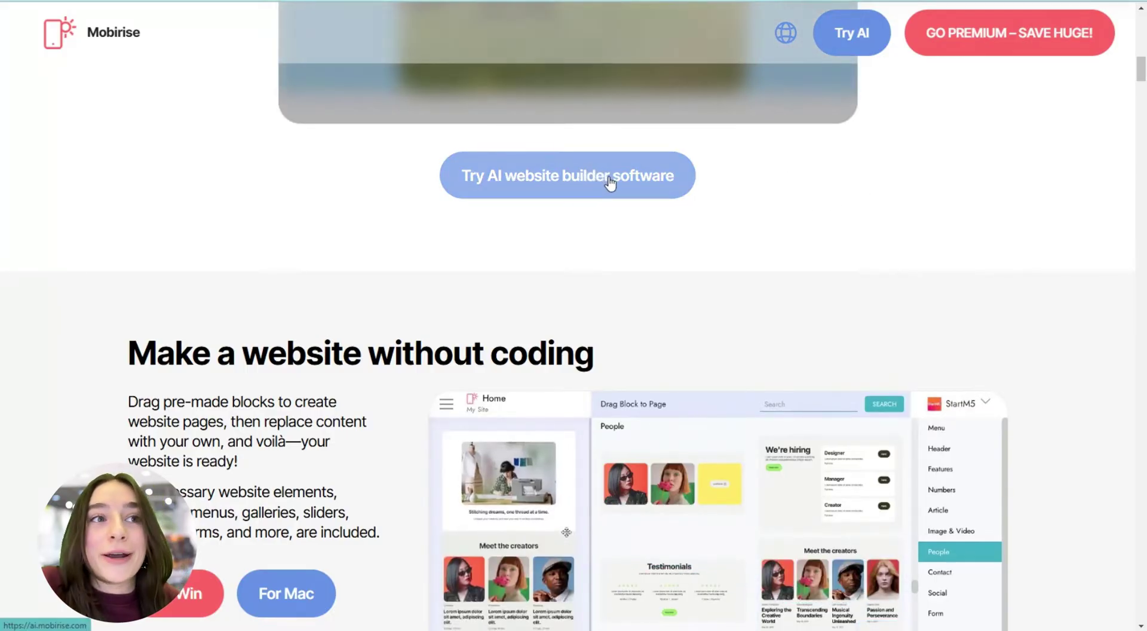
Step: Open the AI website builder and paste the handmade eco-friendly local-artisan marketplace description
{"action": "left_click", "coordinate": [609, 179]}
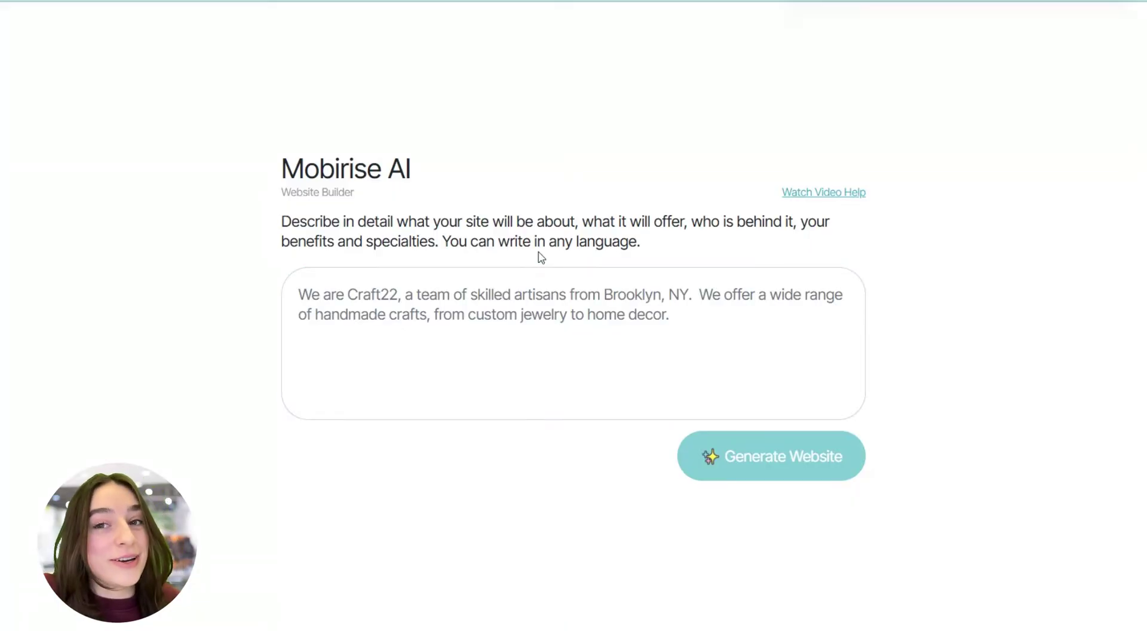
{"action": "left_click", "coordinate": [501, 279]}
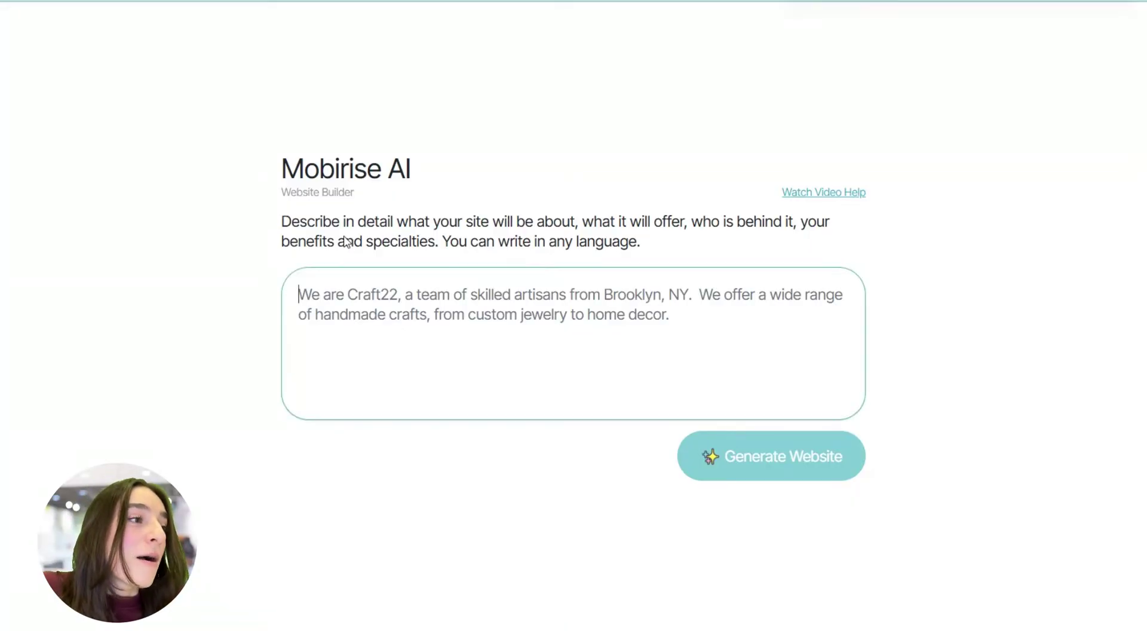
{"action": "key", "text": "ctrl+v"}
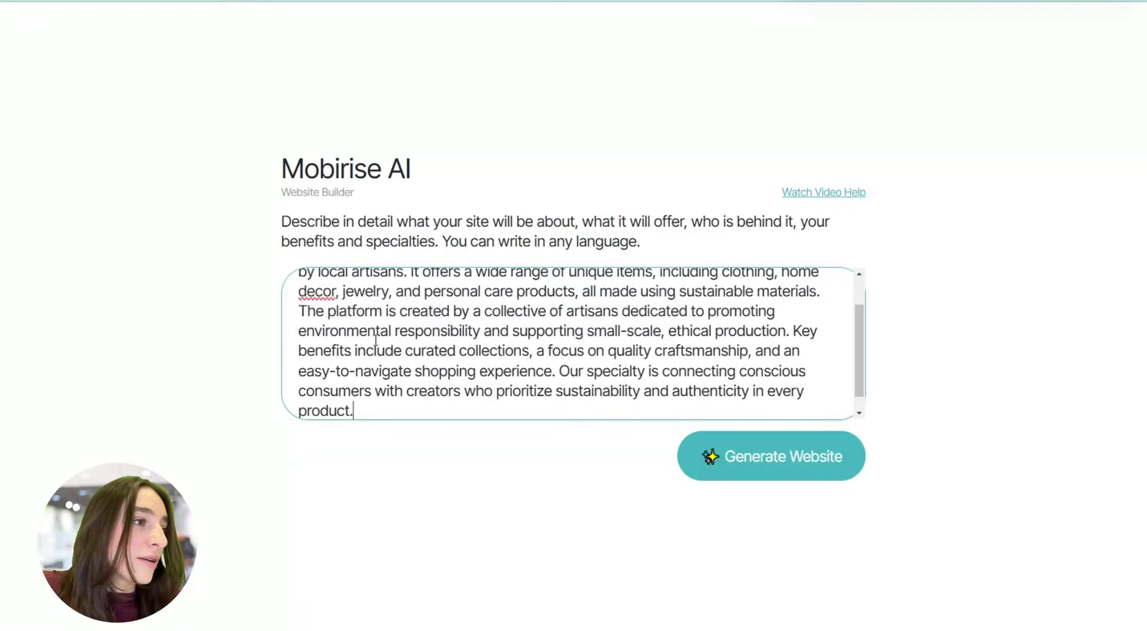
{"action": "scroll", "coordinate": [376, 341], "scroll_direction": "up", "scroll_amount": 2}
{"action": "scroll", "coordinate": [445, 313], "scroll_direction": "down", "scroll_amount": 3}
{"action": "scroll", "coordinate": [441, 322], "scroll_direction": "up", "scroll_amount": 1}
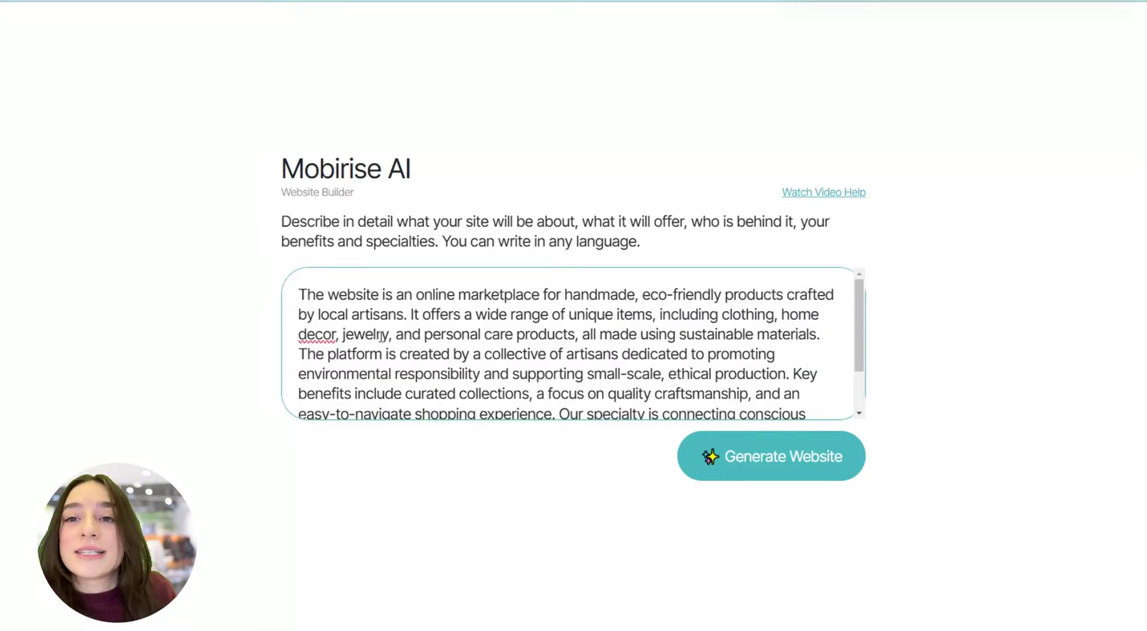
{"action": "scroll", "coordinate": [380, 336], "scroll_direction": "down", "scroll_amount": 3}
{"action": "scroll", "coordinate": [626, 387], "scroll_direction": "up", "scroll_amount": 3}
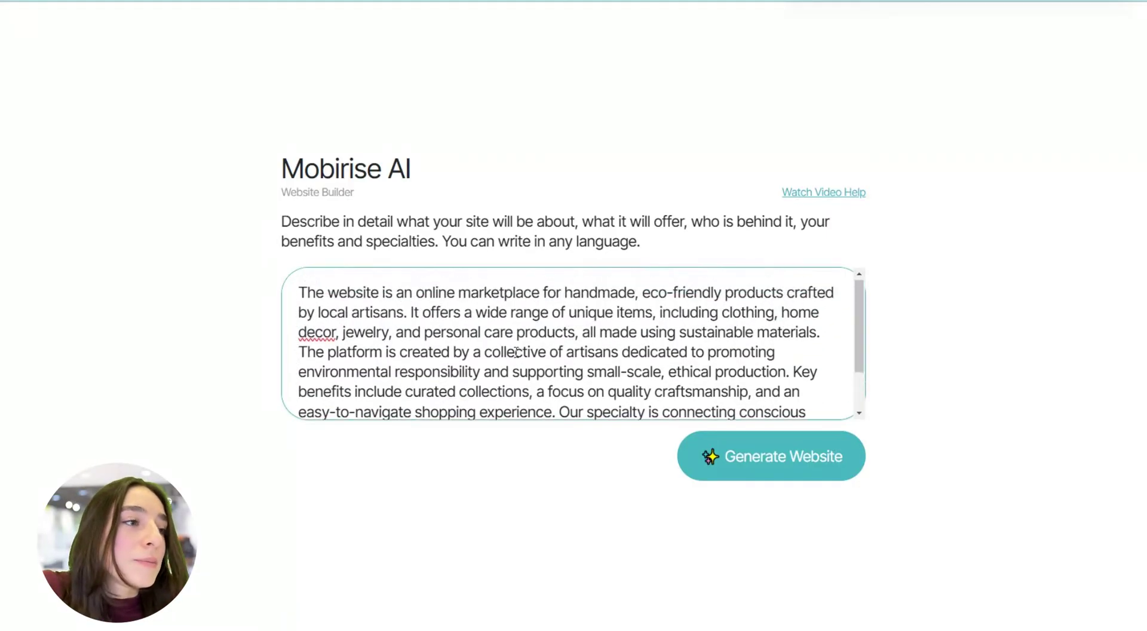
{"action": "scroll", "coordinate": [440, 331], "scroll_direction": "down", "scroll_amount": 3}
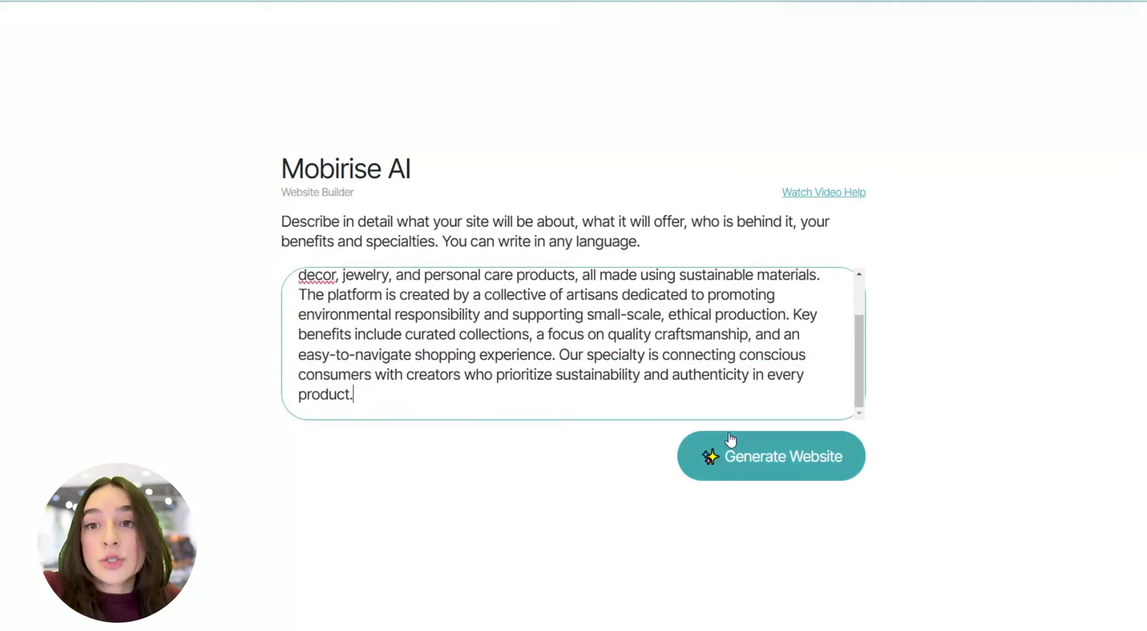
{"action": "scroll", "coordinate": [625, 355], "scroll_direction": "up", "scroll_amount": 2}
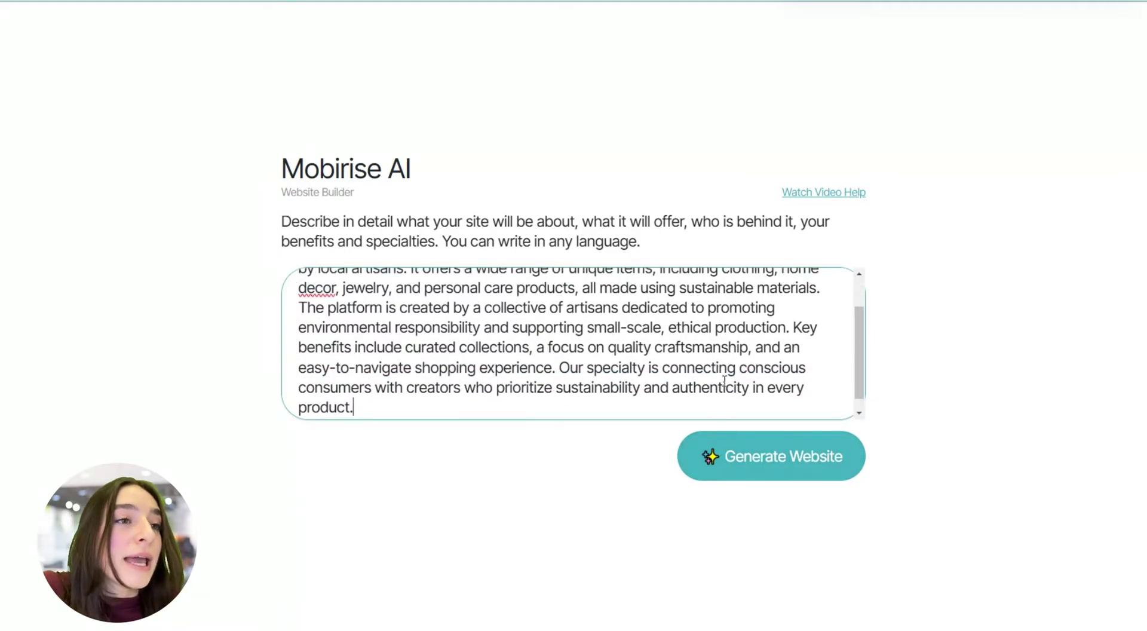
Step: Generate layouts and pick the second, green 'Eco-Friendly Marketplace' layout card
{"action": "left_click", "coordinate": [717, 453]}
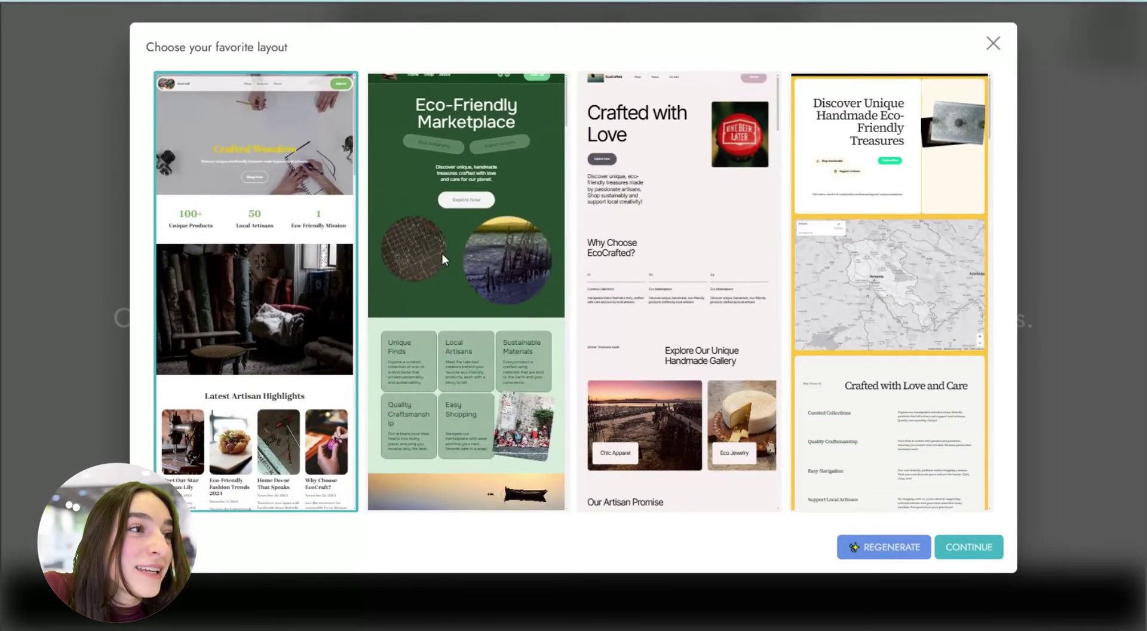
{"action": "left_click", "coordinate": [491, 252]}
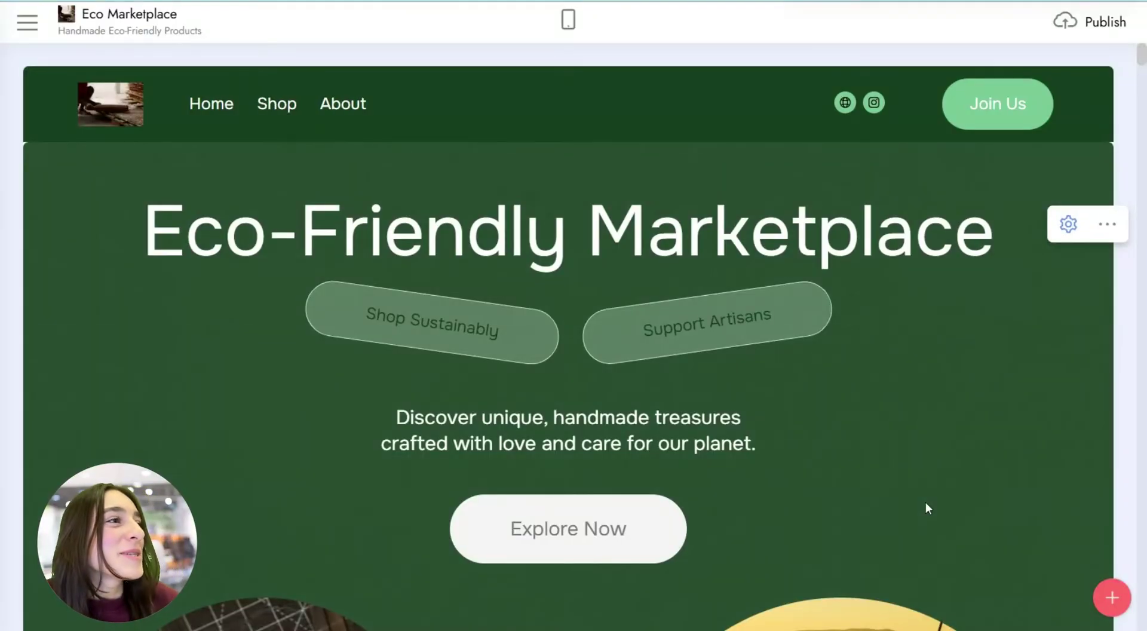
Step: Scroll through the FAQ, artisan gallery and 'Why Choose Our Marketplace' sections, then return to the top
{"action": "scroll", "coordinate": [483, 382], "scroll_direction": "down", "scroll_amount": 3}
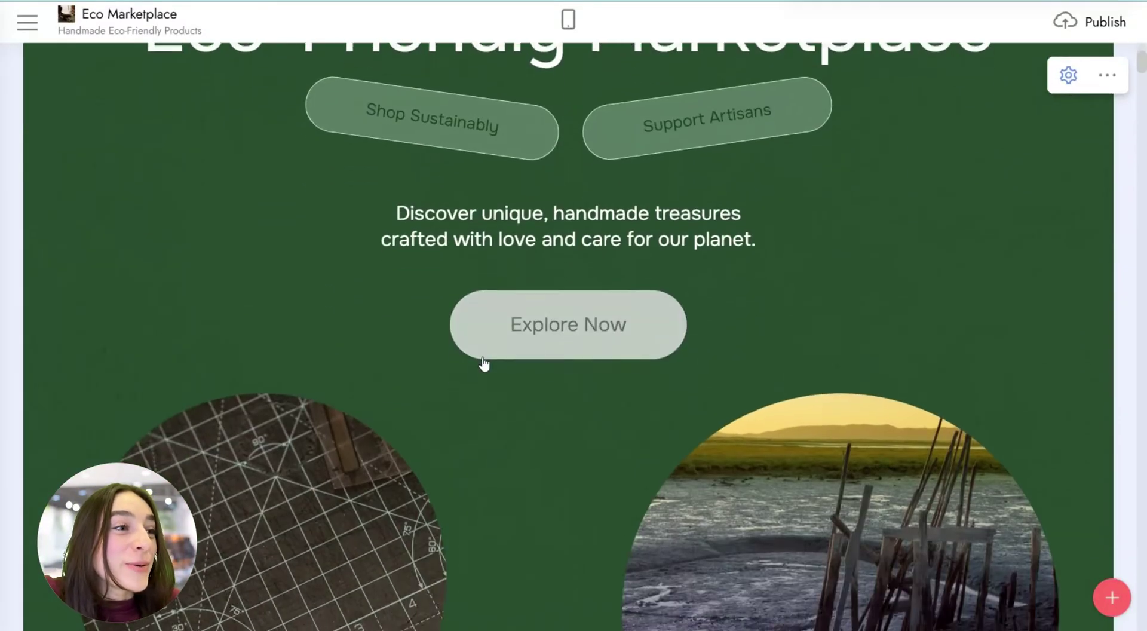
{"action": "scroll", "coordinate": [490, 382], "scroll_direction": "down", "scroll_amount": 1}
{"action": "scroll", "coordinate": [488, 385], "scroll_direction": "down", "scroll_amount": 2}
{"action": "scroll", "coordinate": [488, 388], "scroll_direction": "down", "scroll_amount": 5}
{"action": "scroll", "coordinate": [491, 395], "scroll_direction": "down", "scroll_amount": 4}
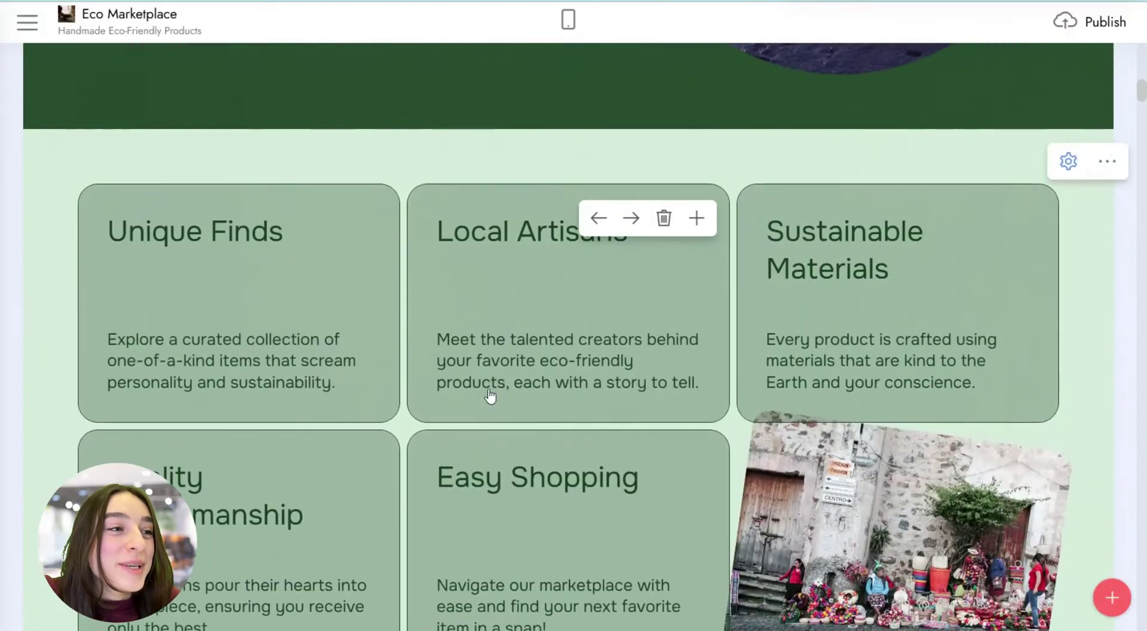
{"action": "scroll", "coordinate": [491, 394], "scroll_direction": "down", "scroll_amount": 3}
{"action": "scroll", "coordinate": [493, 392], "scroll_direction": "down", "scroll_amount": 3}
{"action": "scroll", "coordinate": [494, 385], "scroll_direction": "down", "scroll_amount": 6}
{"action": "scroll", "coordinate": [496, 385], "scroll_direction": "down", "scroll_amount": 7}
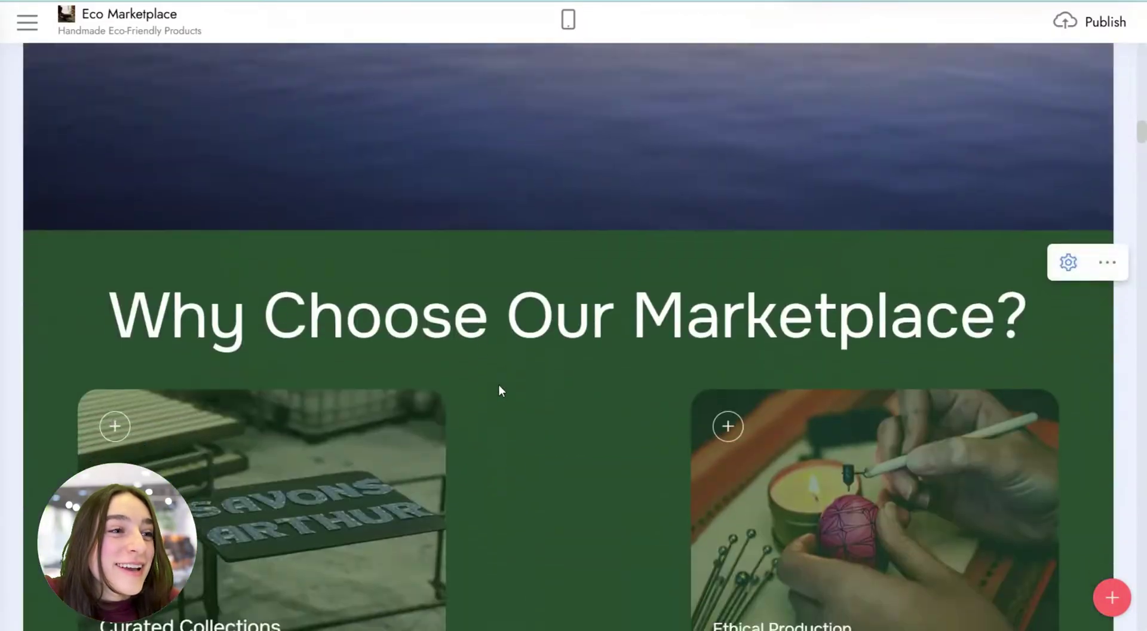
{"action": "scroll", "coordinate": [500, 389], "scroll_direction": "down", "scroll_amount": 7}
{"action": "scroll", "coordinate": [499, 392], "scroll_direction": "down", "scroll_amount": 4}
{"action": "scroll", "coordinate": [499, 392], "scroll_direction": "down", "scroll_amount": 3}
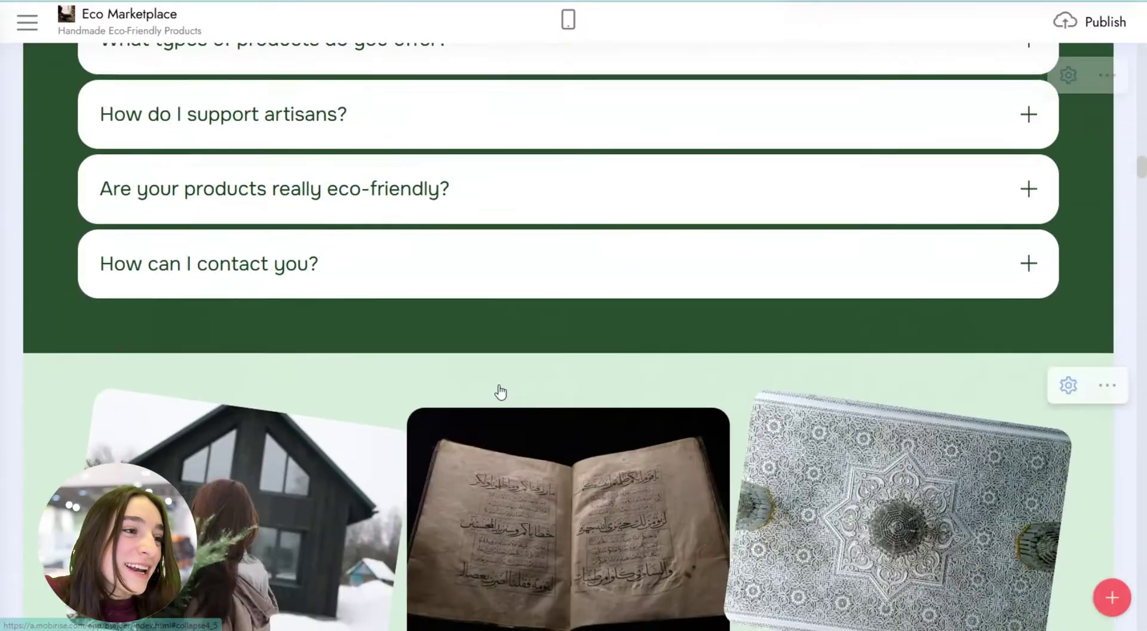
{"action": "scroll", "coordinate": [501, 391], "scroll_direction": "down", "scroll_amount": 4}
{"action": "scroll", "coordinate": [519, 383], "scroll_direction": "down", "scroll_amount": 5}
{"action": "scroll", "coordinate": [533, 371], "scroll_direction": "down", "scroll_amount": 4}
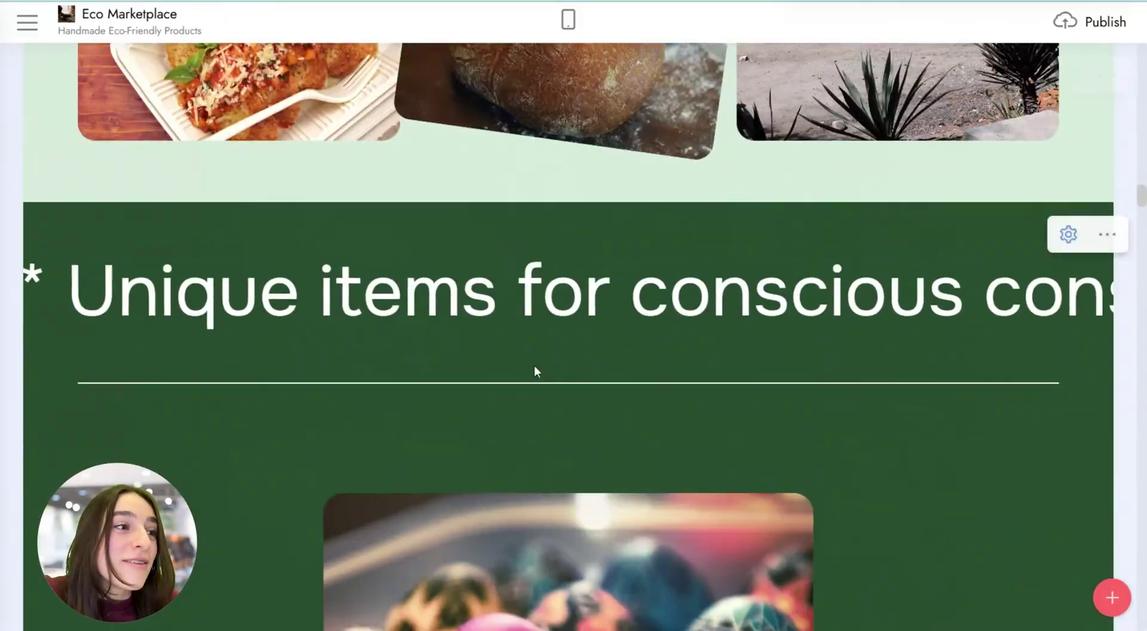
{"action": "scroll", "coordinate": [533, 369], "scroll_direction": "up", "scroll_amount": 3}
{"action": "scroll", "coordinate": [533, 367], "scroll_direction": "up", "scroll_amount": 6}
{"action": "scroll", "coordinate": [528, 364], "scroll_direction": "up", "scroll_amount": 5}
{"action": "scroll", "coordinate": [490, 335], "scroll_direction": "up", "scroll_amount": 4}
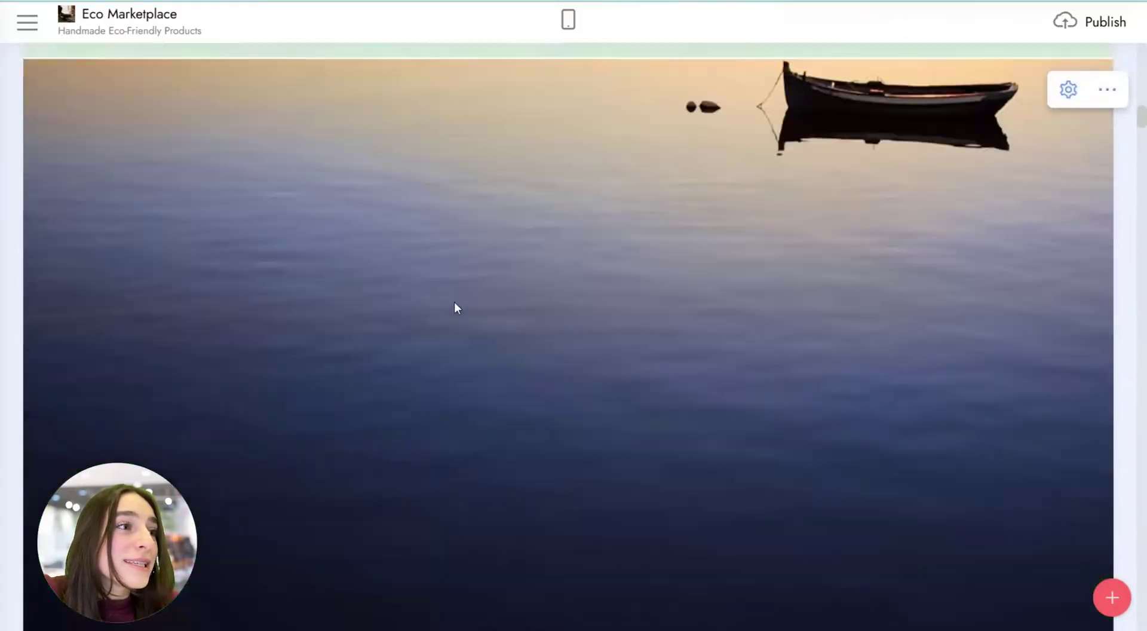
{"action": "scroll", "coordinate": [454, 308], "scroll_direction": "up", "scroll_amount": 4}
{"action": "scroll", "coordinate": [450, 314], "scroll_direction": "up", "scroll_amount": 4}
{"action": "scroll", "coordinate": [450, 312], "scroll_direction": "up", "scroll_amount": 3}
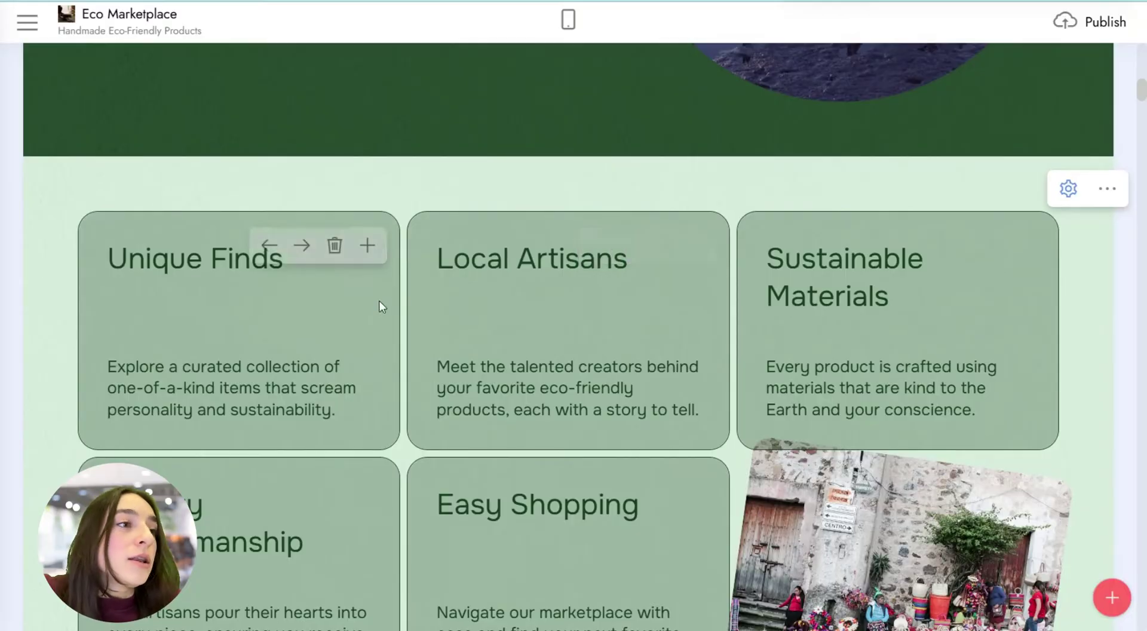
{"action": "scroll", "coordinate": [561, 292], "scroll_direction": "up", "scroll_amount": 2}
{"action": "scroll", "coordinate": [717, 359], "scroll_direction": "up", "scroll_amount": 2}
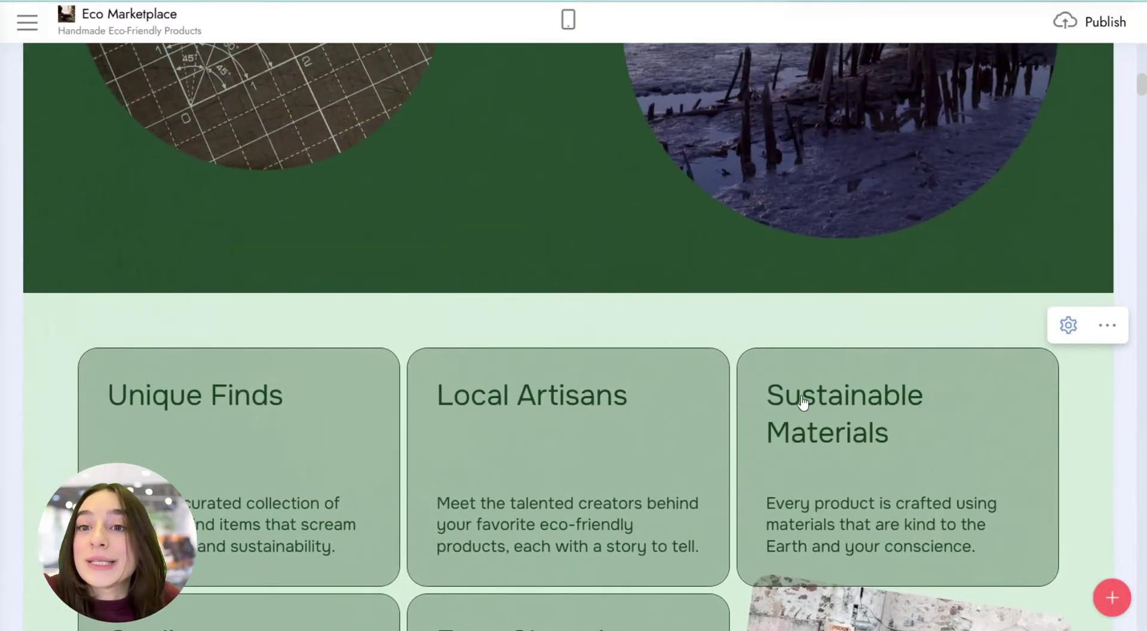
{"action": "scroll", "coordinate": [663, 382], "scroll_direction": "up", "scroll_amount": 5}
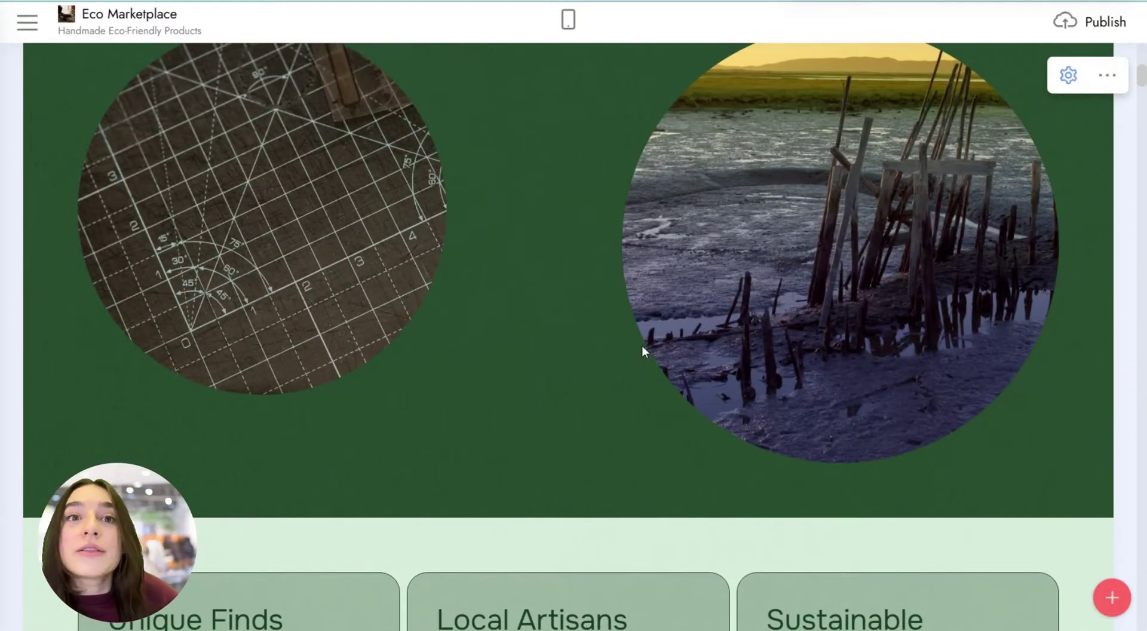
{"action": "scroll", "coordinate": [687, 331], "scroll_direction": "down", "scroll_amount": 3}
{"action": "scroll", "coordinate": [799, 366], "scroll_direction": "down", "scroll_amount": 4}
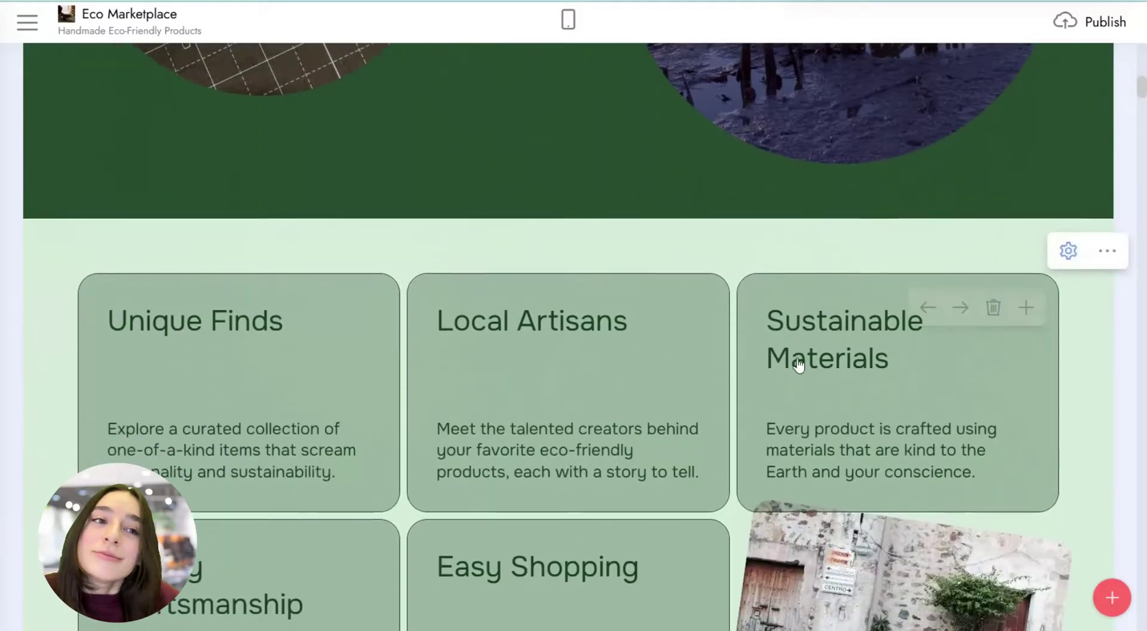
{"action": "scroll", "coordinate": [812, 366], "scroll_direction": "down", "scroll_amount": 3}
{"action": "scroll", "coordinate": [657, 407], "scroll_direction": "down", "scroll_amount": 4}
{"action": "scroll", "coordinate": [633, 422], "scroll_direction": "down", "scroll_amount": 3}
{"action": "scroll", "coordinate": [673, 402], "scroll_direction": "down", "scroll_amount": 4}
{"action": "scroll", "coordinate": [685, 523], "scroll_direction": "down", "scroll_amount": 5}
{"action": "scroll", "coordinate": [658, 468], "scroll_direction": "down", "scroll_amount": 4}
{"action": "scroll", "coordinate": [647, 458], "scroll_direction": "down", "scroll_amount": 7}
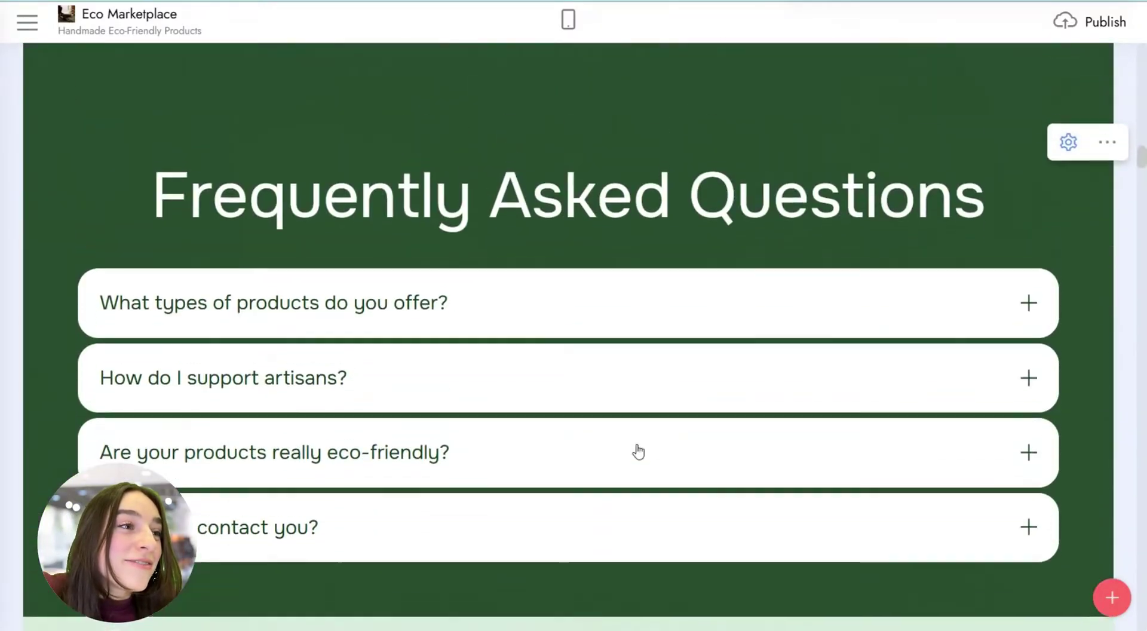
{"action": "scroll", "coordinate": [617, 376], "scroll_direction": "down", "scroll_amount": 3}
{"action": "scroll", "coordinate": [612, 269], "scroll_direction": "up", "scroll_amount": 3}
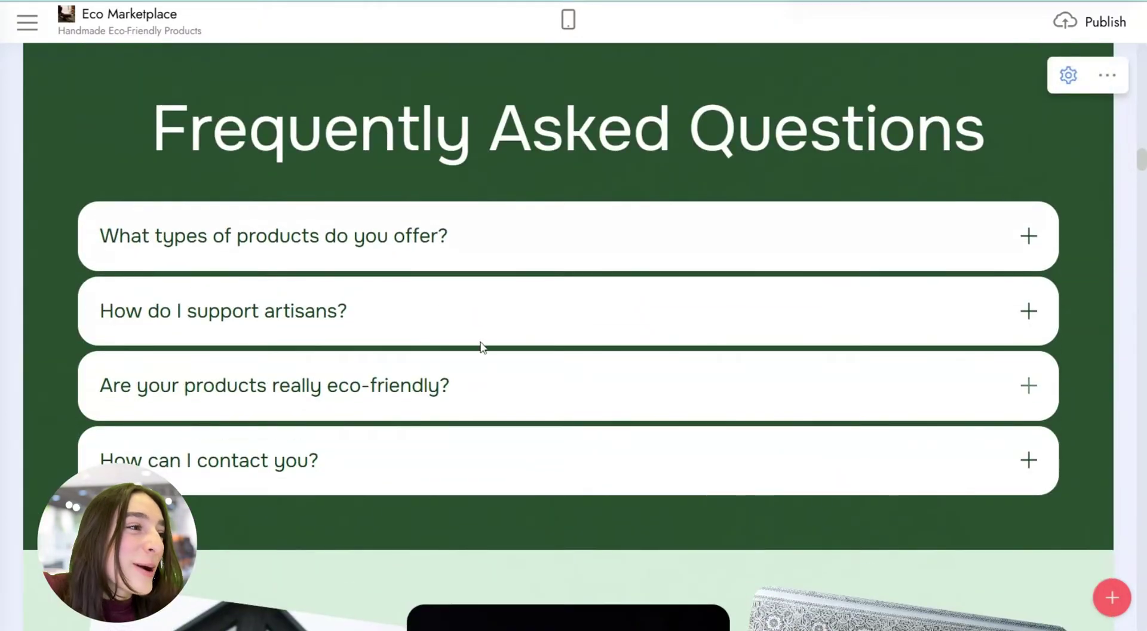
{"action": "scroll", "coordinate": [597, 320], "scroll_direction": "down", "scroll_amount": 2}
{"action": "scroll", "coordinate": [676, 315], "scroll_direction": "down", "scroll_amount": 6}
{"action": "scroll", "coordinate": [675, 314], "scroll_direction": "down", "scroll_amount": 5}
{"action": "scroll", "coordinate": [675, 315], "scroll_direction": "down", "scroll_amount": 3}
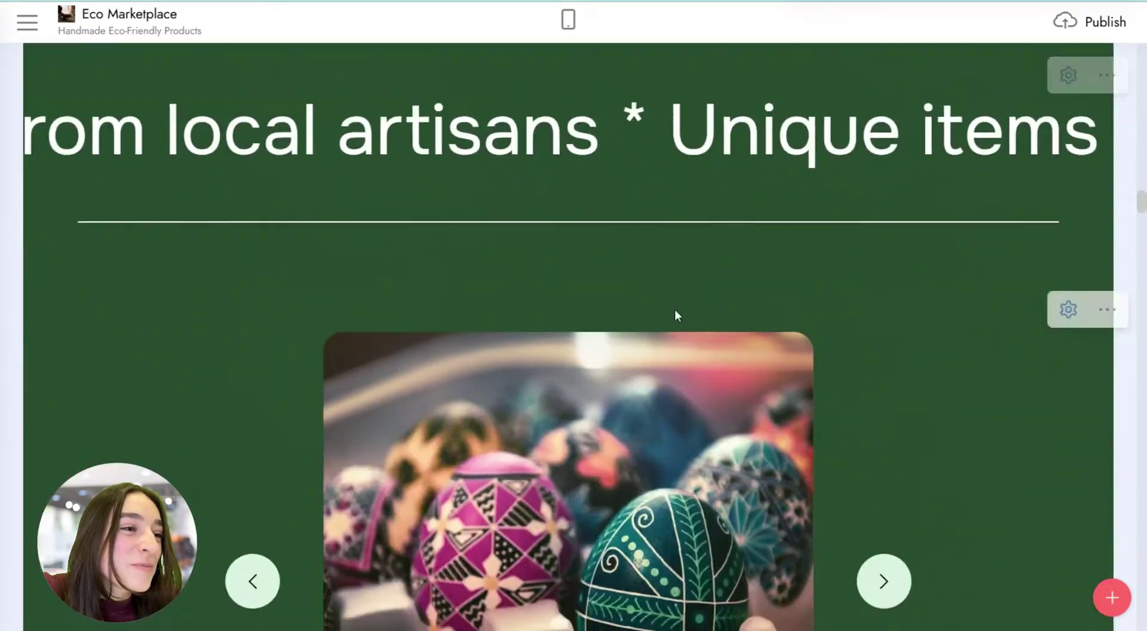
{"action": "scroll", "coordinate": [674, 314], "scroll_direction": "down", "scroll_amount": 5}
{"action": "scroll", "coordinate": [676, 316], "scroll_direction": "up", "scroll_amount": 5}
{"action": "scroll", "coordinate": [676, 318], "scroll_direction": "up", "scroll_amount": 8}
{"action": "scroll", "coordinate": [675, 320], "scroll_direction": "up", "scroll_amount": 6}
{"action": "scroll", "coordinate": [675, 321], "scroll_direction": "up", "scroll_amount": 10}
{"action": "scroll", "coordinate": [674, 321], "scroll_direction": "up", "scroll_amount": 5}
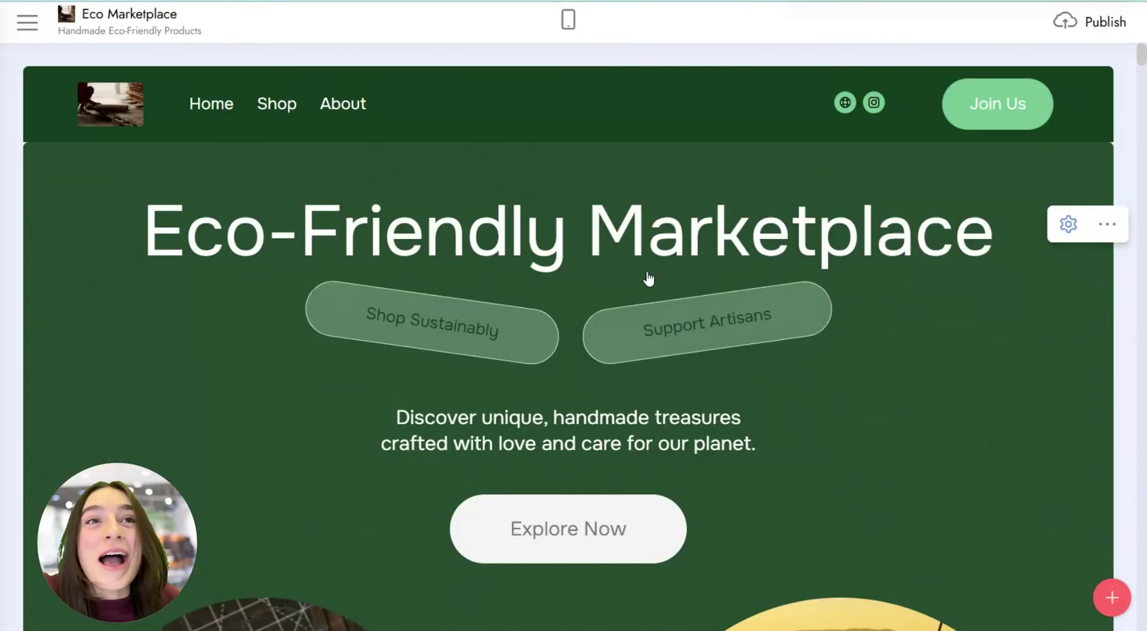
{"action": "mouse_move", "coordinate": [568, 236]}
{"action": "mouse_move", "coordinate": [567, 359]}
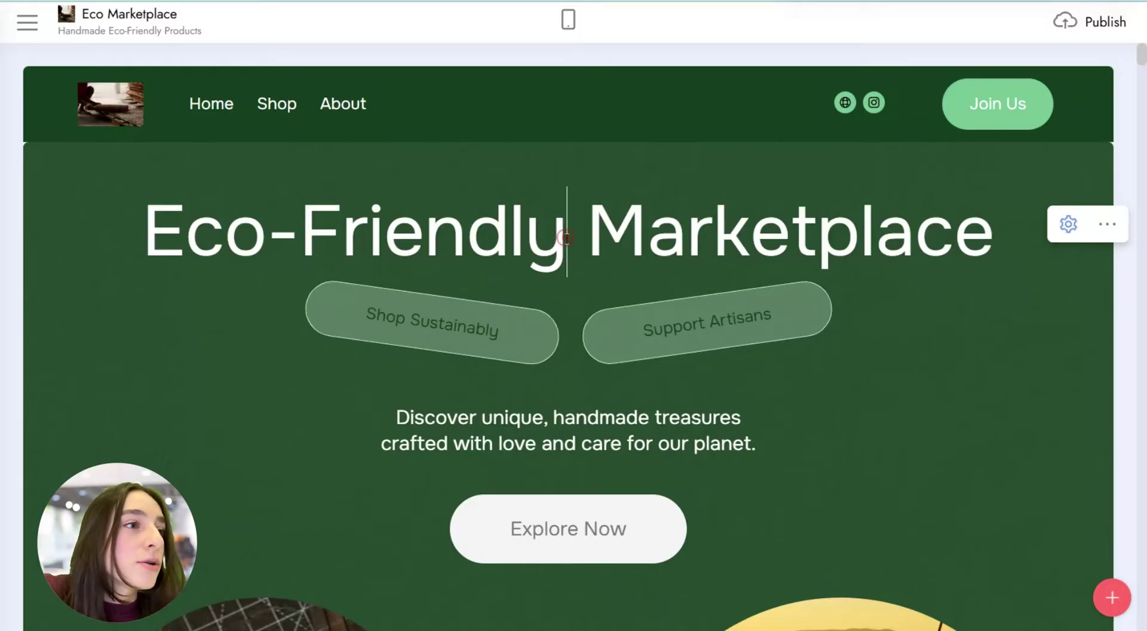
Step: Replace 'Marketplace' with 'Shop' so the hero heading reads 'Eco-Friendly Shop'
{"action": "left_click", "coordinate": [565, 237]}
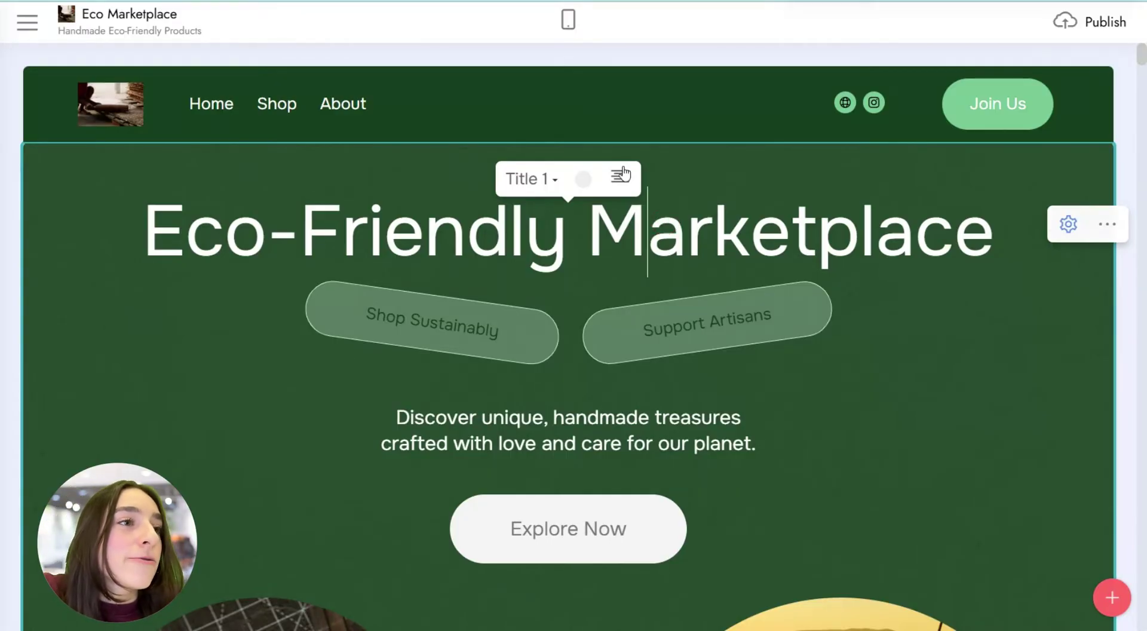
{"action": "double_click", "coordinate": [729, 227]}
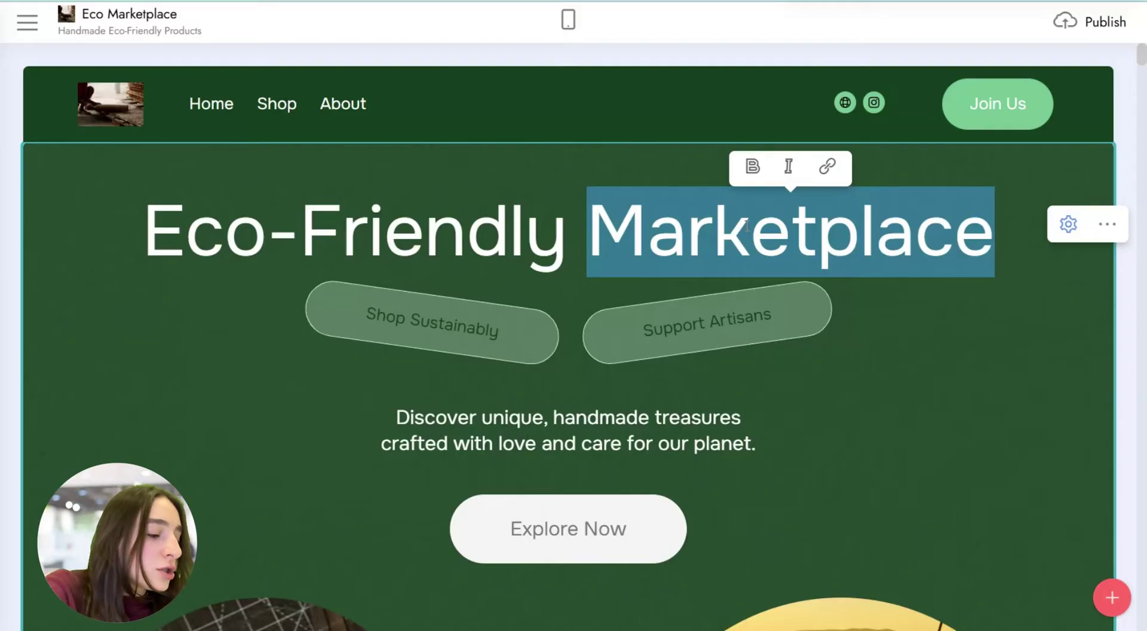
{"action": "type", "text": "Shop"}
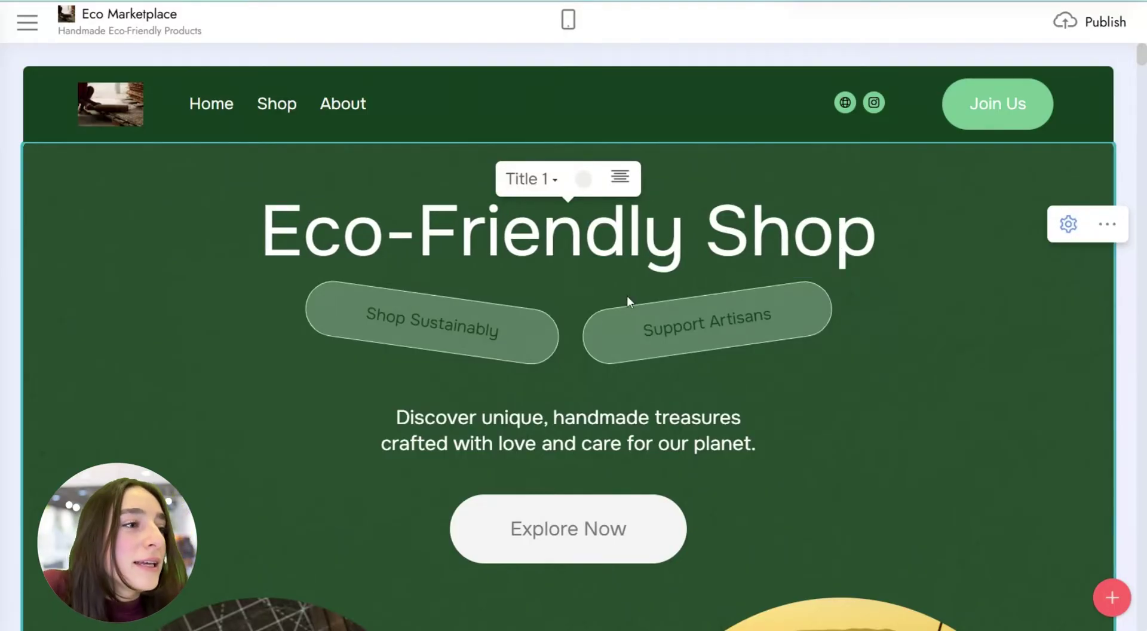
Step: Make the whole 'Shop Sustainably' label bold
{"action": "left_click", "coordinate": [432, 335]}
{"action": "double_click", "coordinate": [433, 334]}
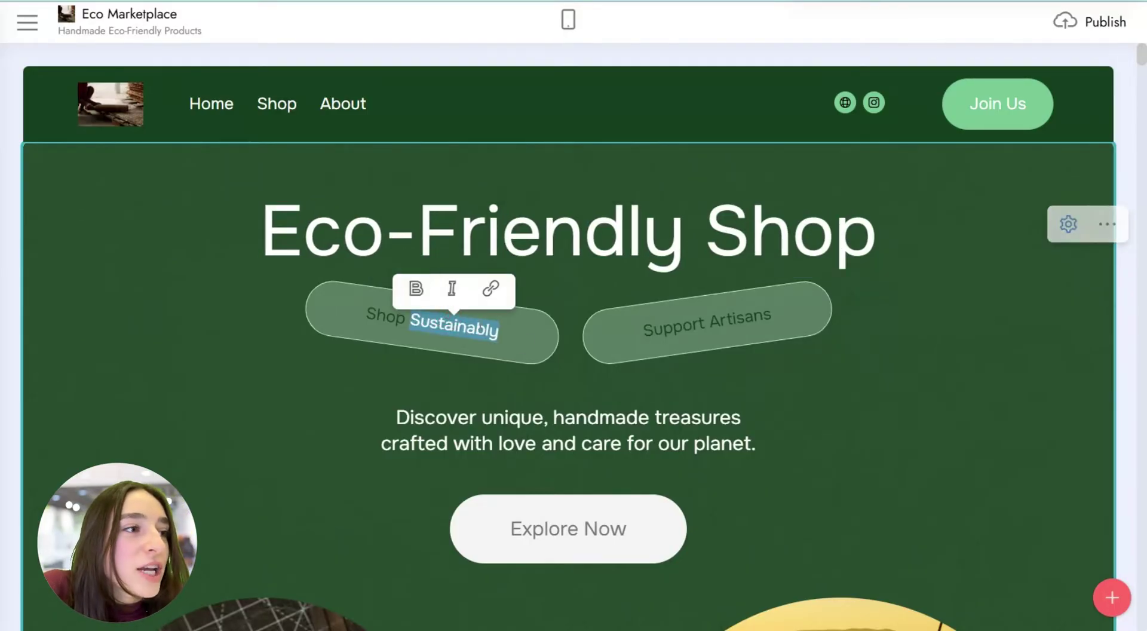
{"action": "left_click", "coordinate": [456, 319]}
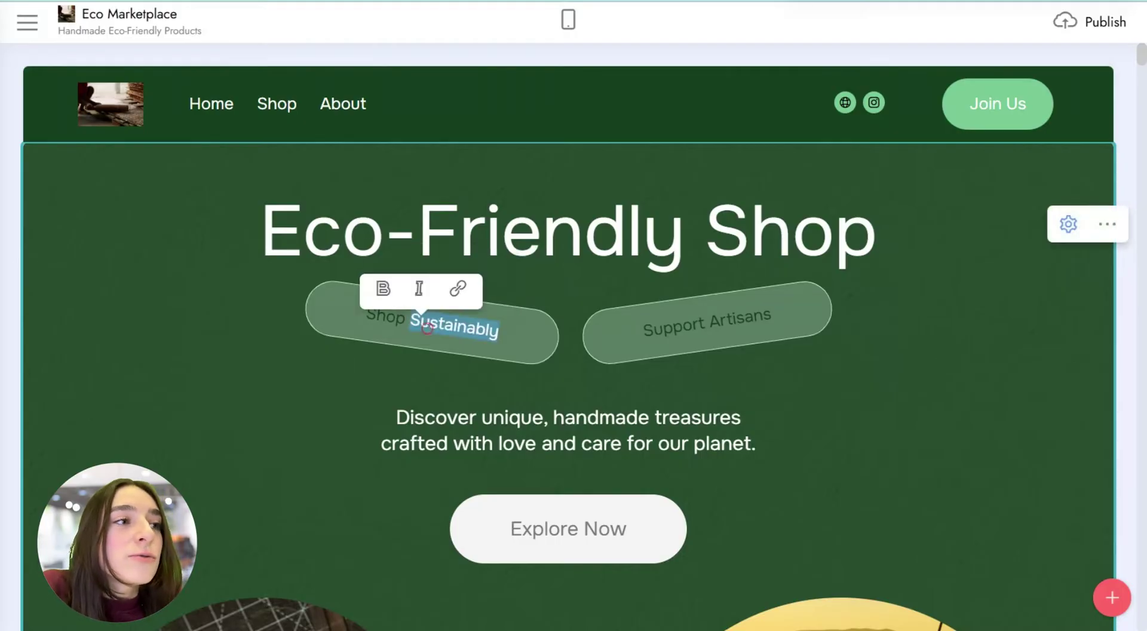
{"action": "triple_click", "coordinate": [428, 327]}
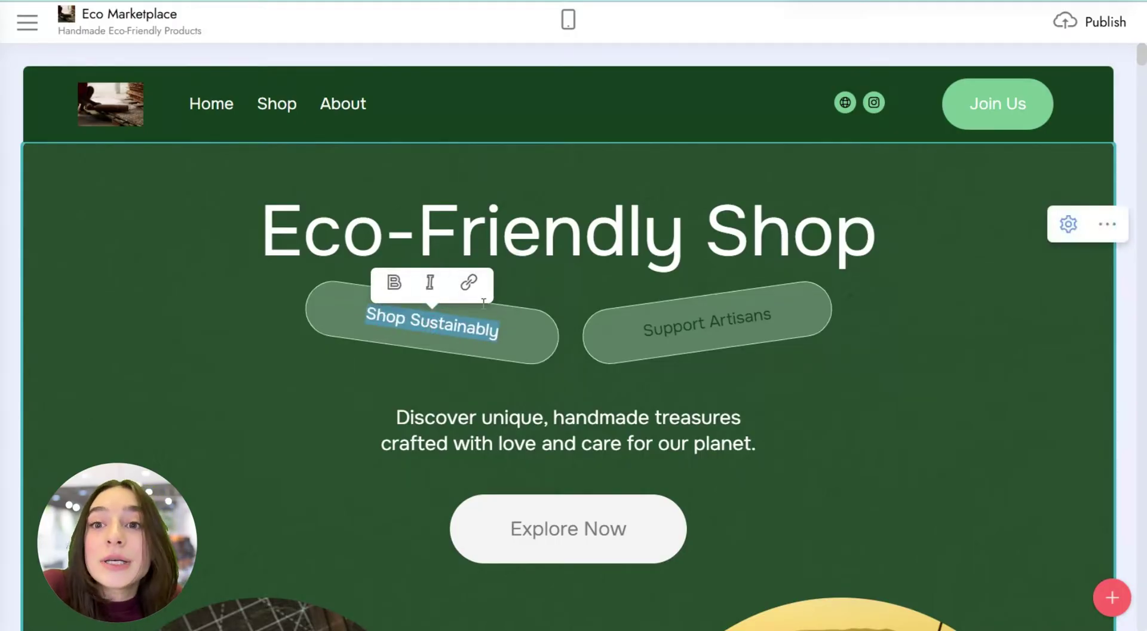
{"action": "left_click", "coordinate": [394, 287]}
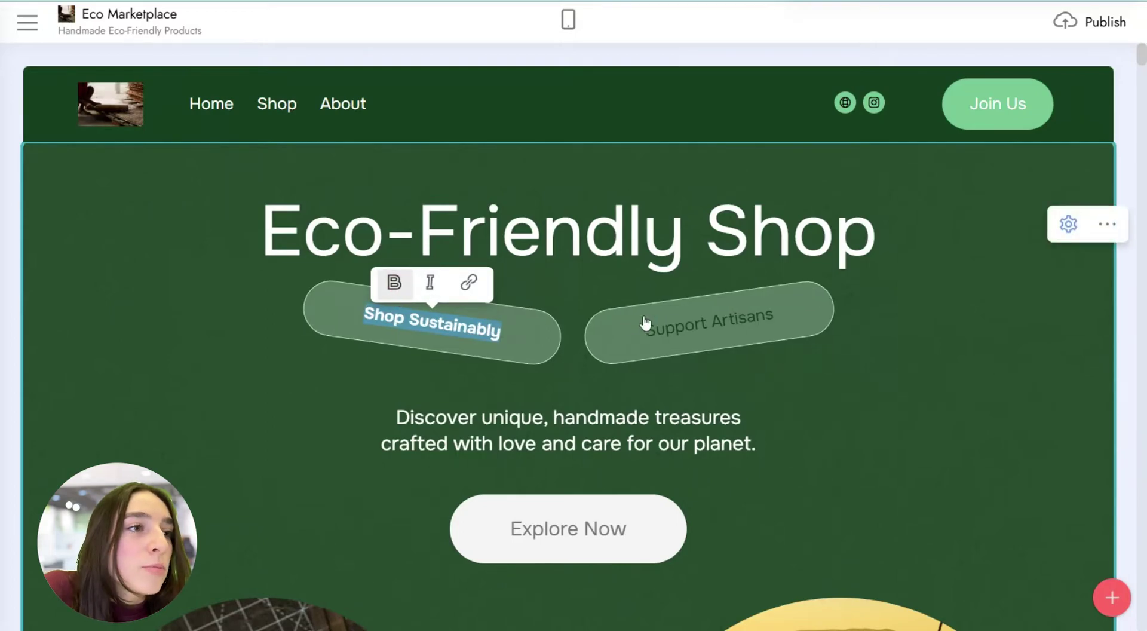
Step: Try grey and black for the 'Eco-Friendly Shop' heading colour, then set it back to white
{"action": "left_click", "coordinate": [574, 257]}
{"action": "left_click", "coordinate": [583, 179]}
{"action": "triple_click", "coordinate": [573, 239]}
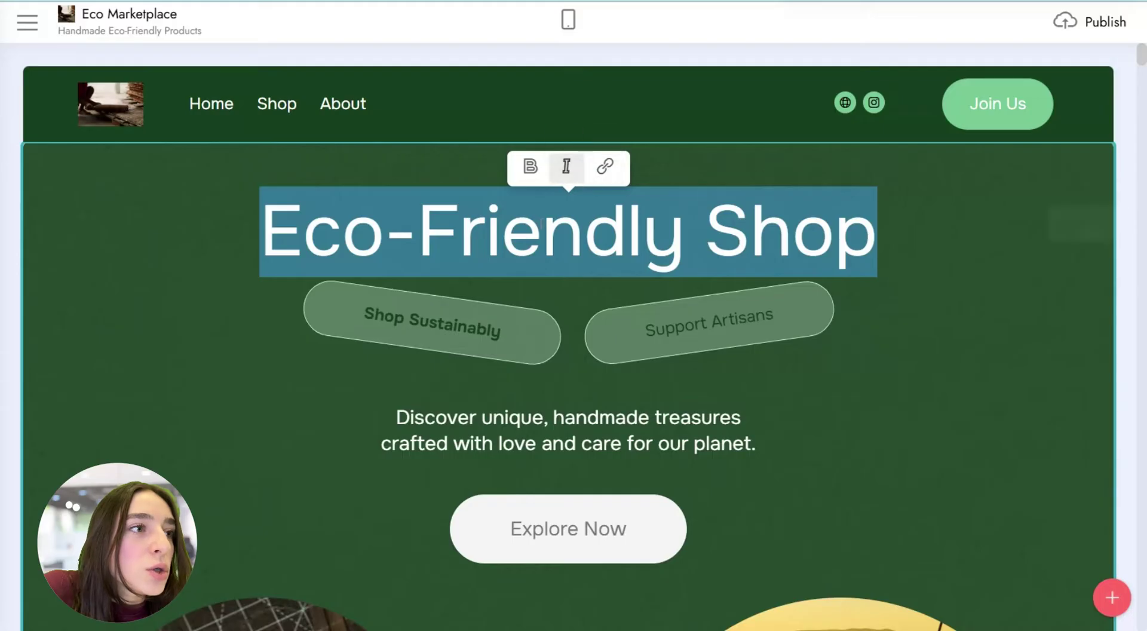
{"action": "double_click", "coordinate": [549, 233]}
{"action": "left_click", "coordinate": [627, 236]}
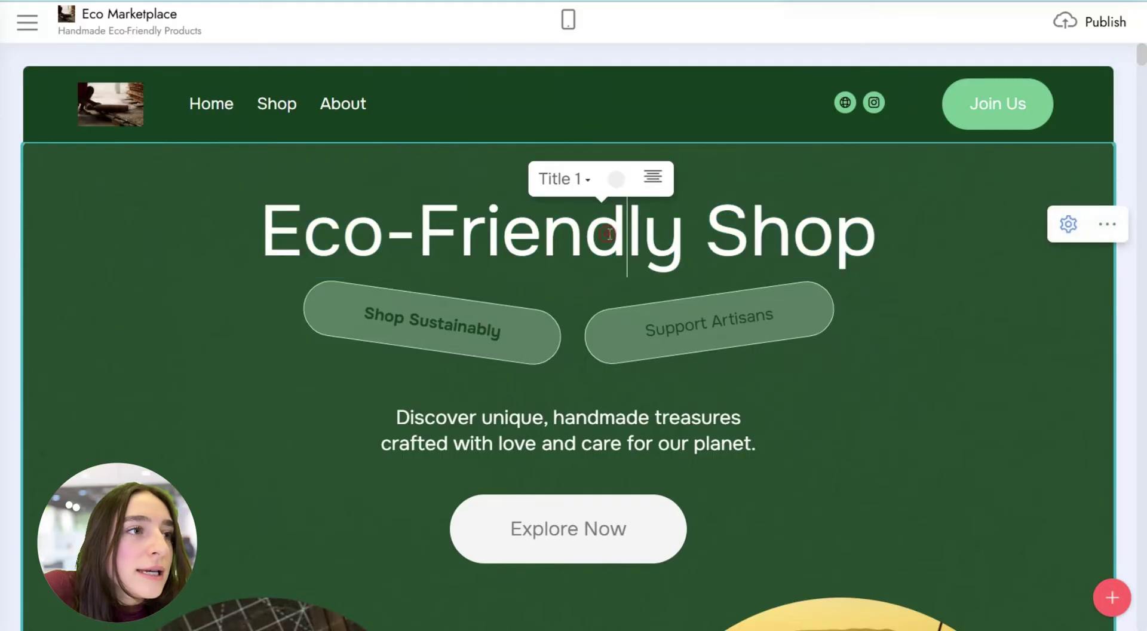
{"action": "left_click", "coordinate": [607, 180]}
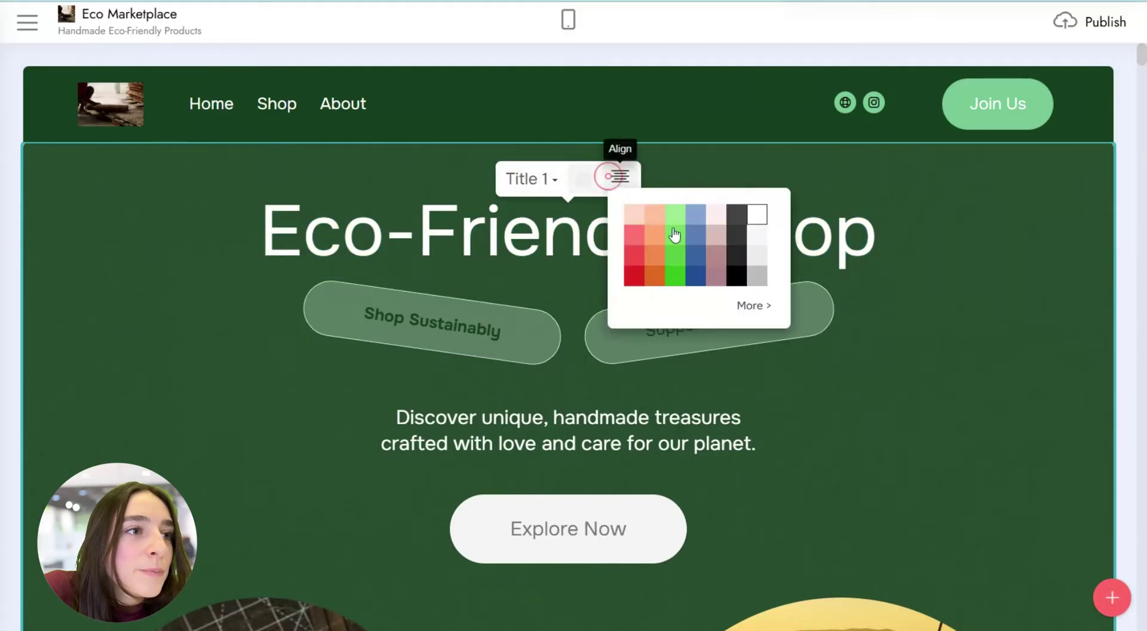
{"action": "left_click", "coordinate": [760, 277]}
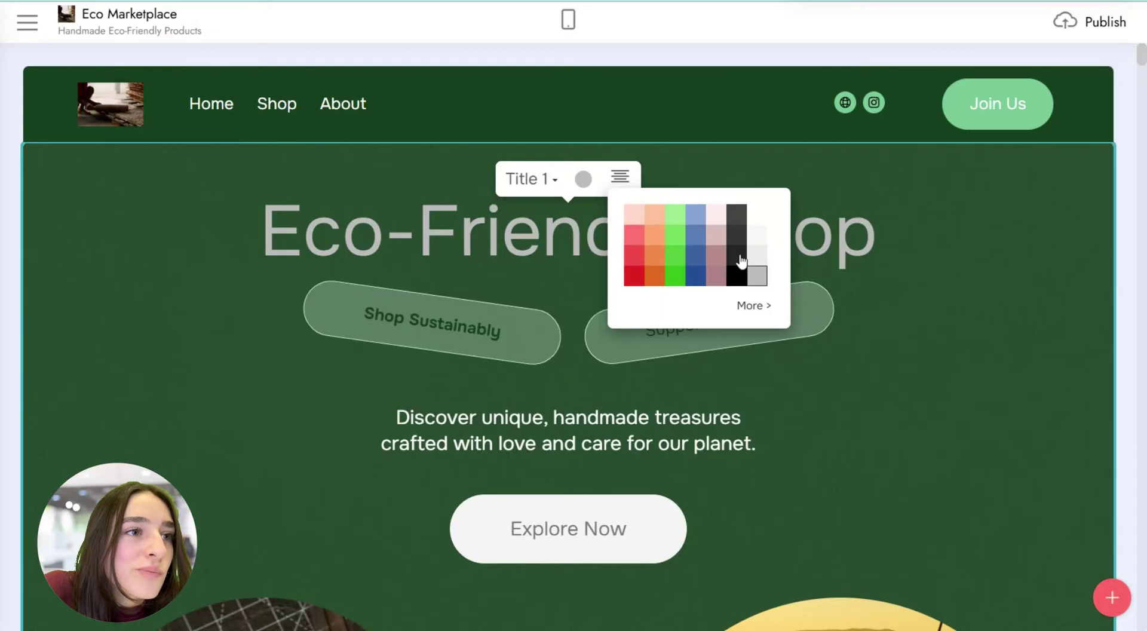
{"action": "left_click", "coordinate": [740, 277]}
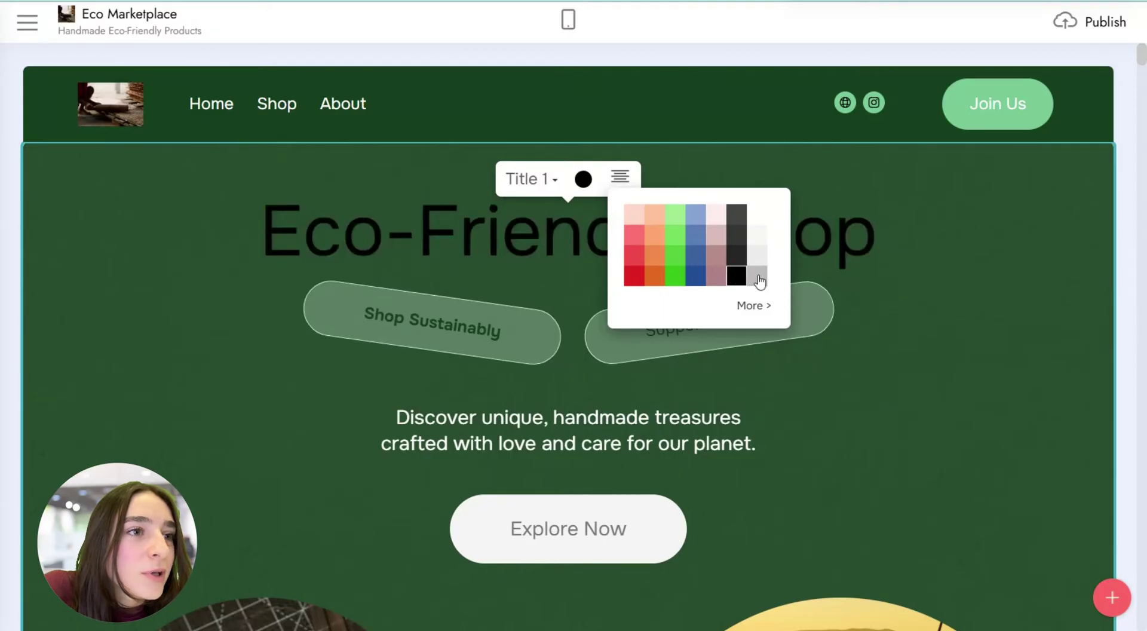
{"action": "left_click", "coordinate": [754, 222]}
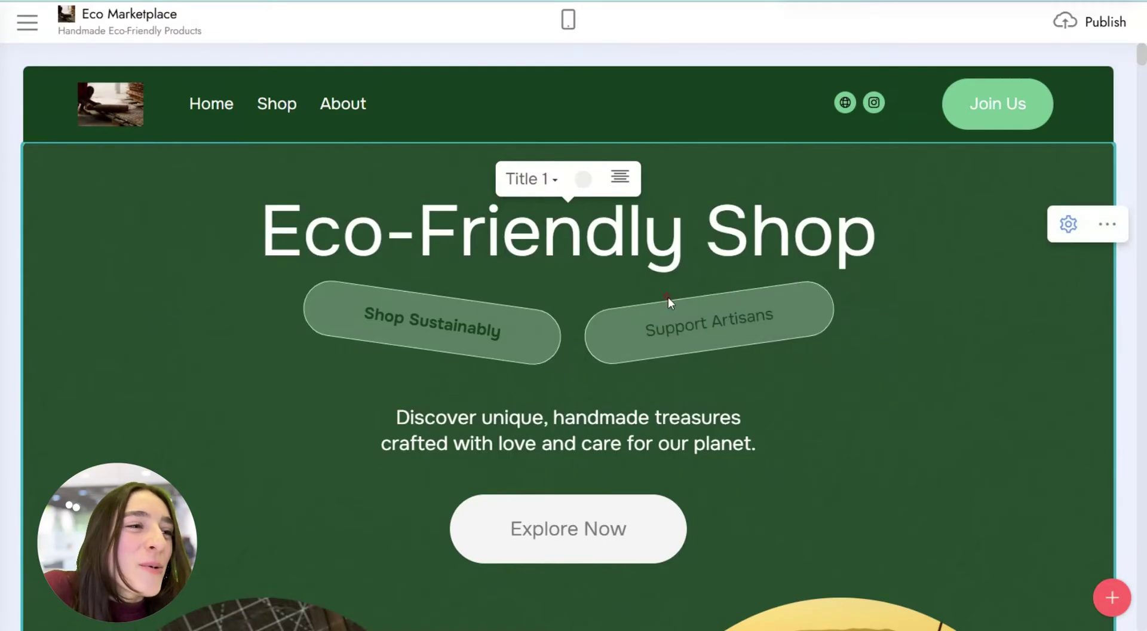
{"action": "scroll", "coordinate": [668, 296], "scroll_direction": "down", "scroll_amount": 3}
{"action": "scroll", "coordinate": [236, 312], "scroll_direction": "down", "scroll_amount": 5}
Step: Swap the left circle photo for the grass-at-sunset image from an 'eco' library search
{"action": "left_click", "coordinate": [242, 289]}
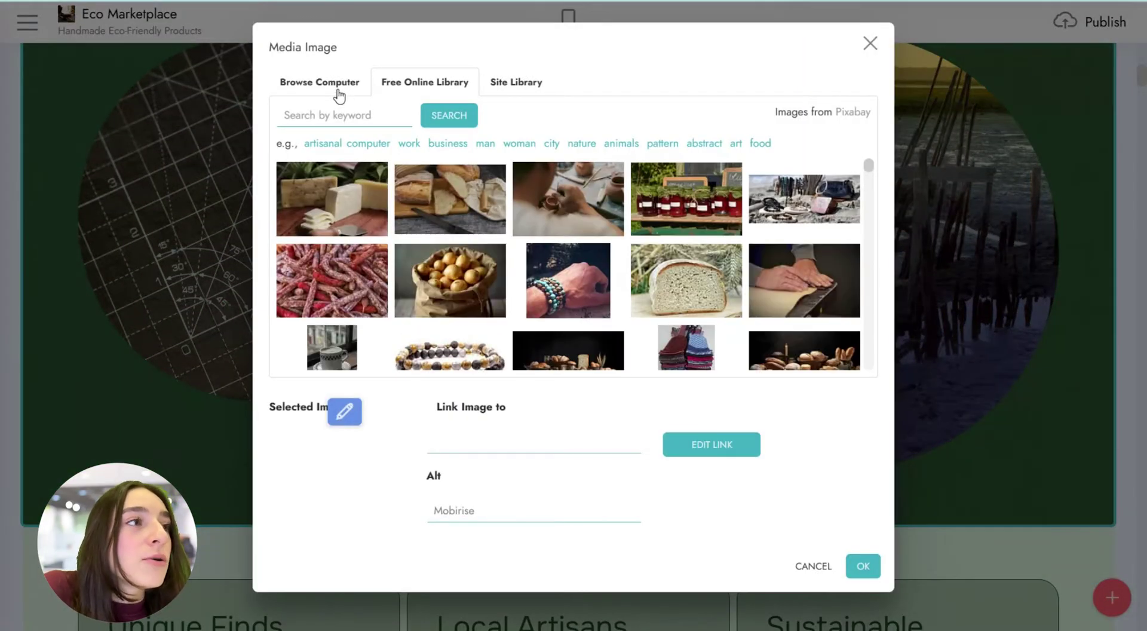
{"action": "left_click", "coordinate": [362, 109]}
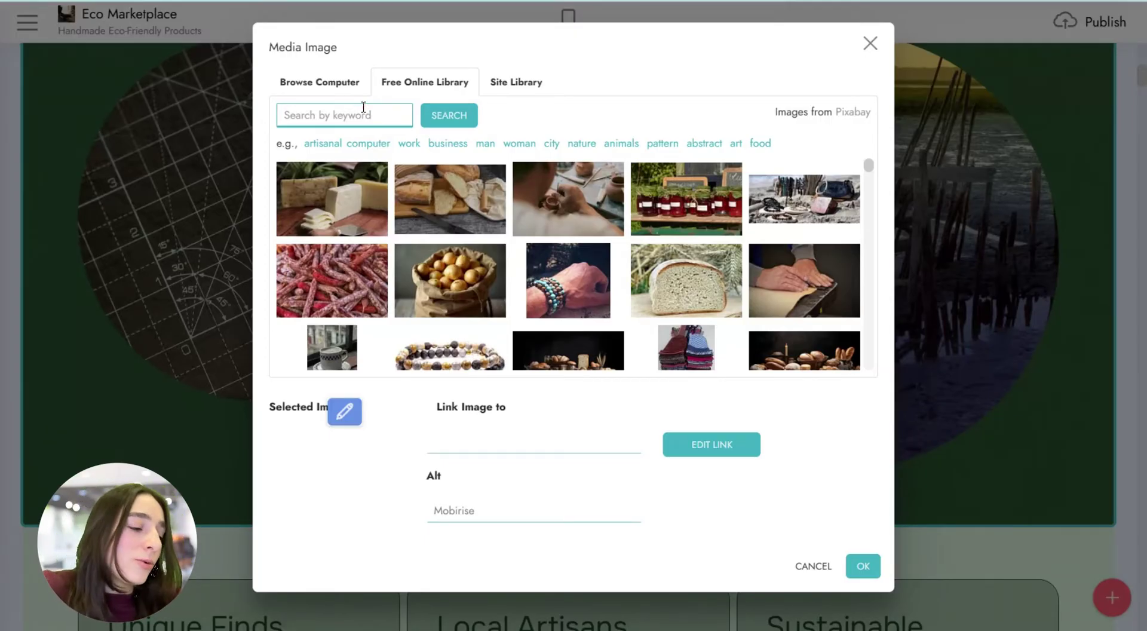
{"action": "type", "text": "eco"}
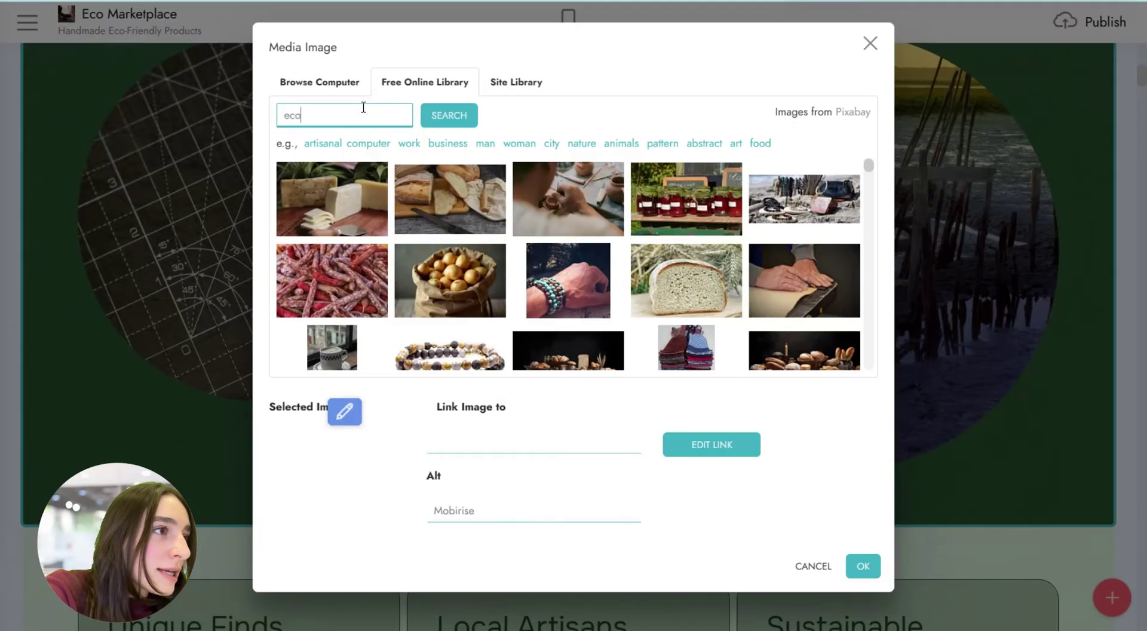
{"action": "key", "text": "Return"}
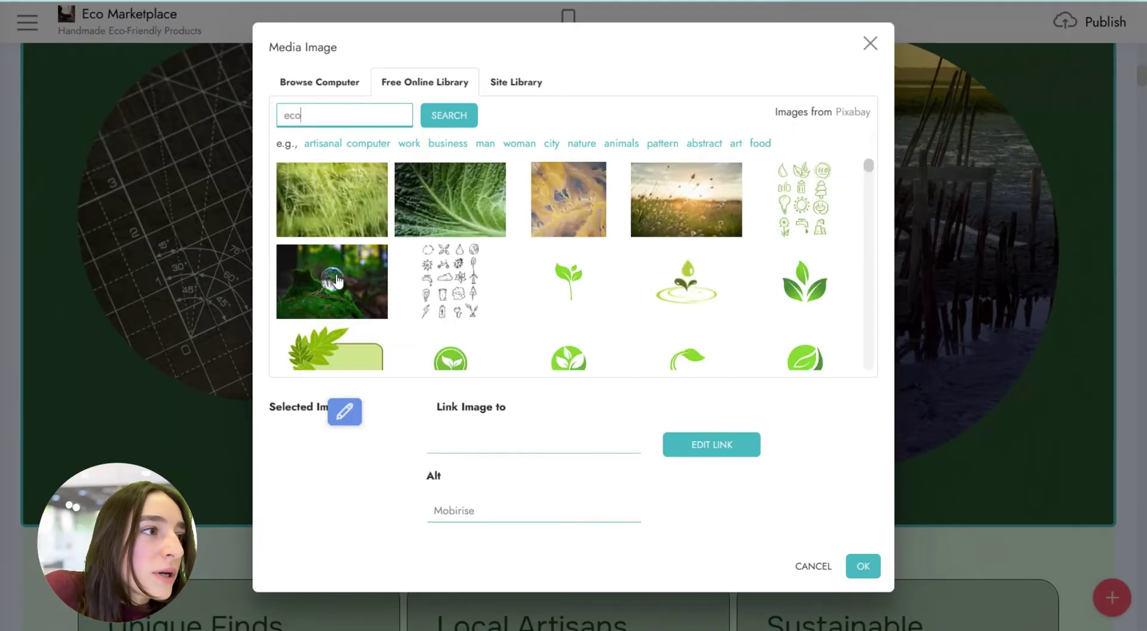
{"action": "left_click", "coordinate": [659, 222]}
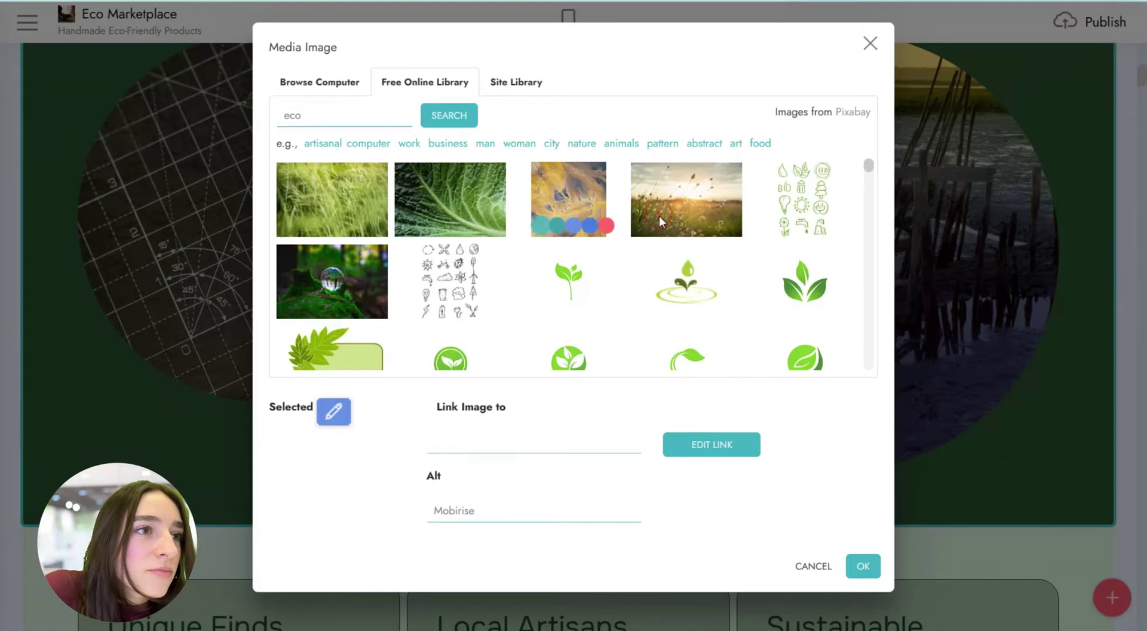
{"action": "left_click", "coordinate": [860, 566]}
{"action": "scroll", "coordinate": [418, 334], "scroll_direction": "up", "scroll_amount": 1}
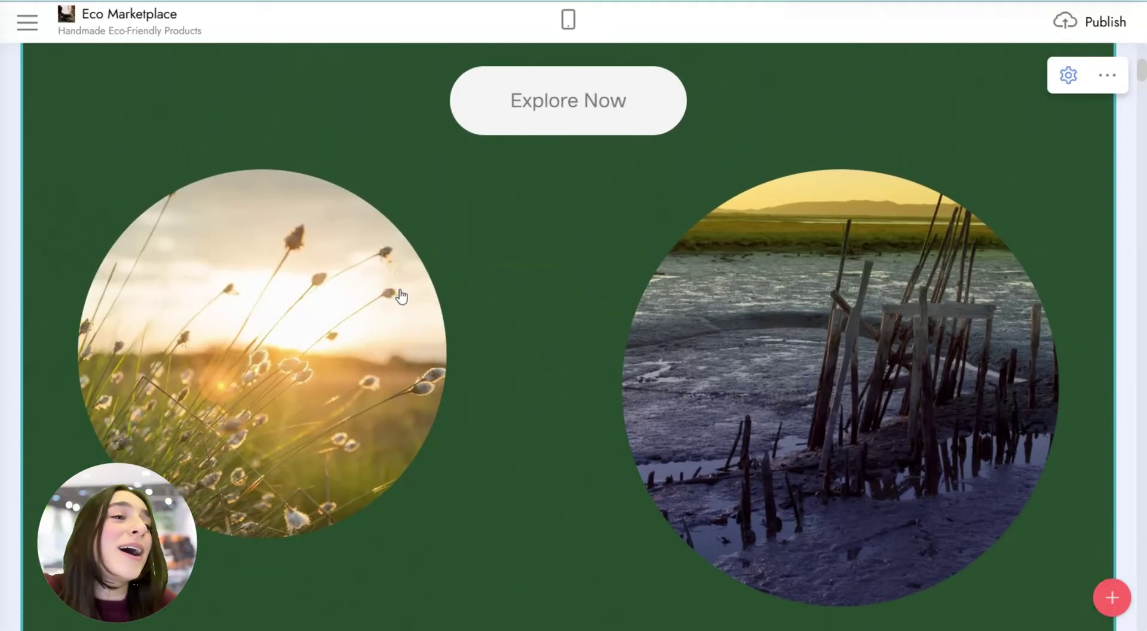
{"action": "left_click", "coordinate": [726, 280]}
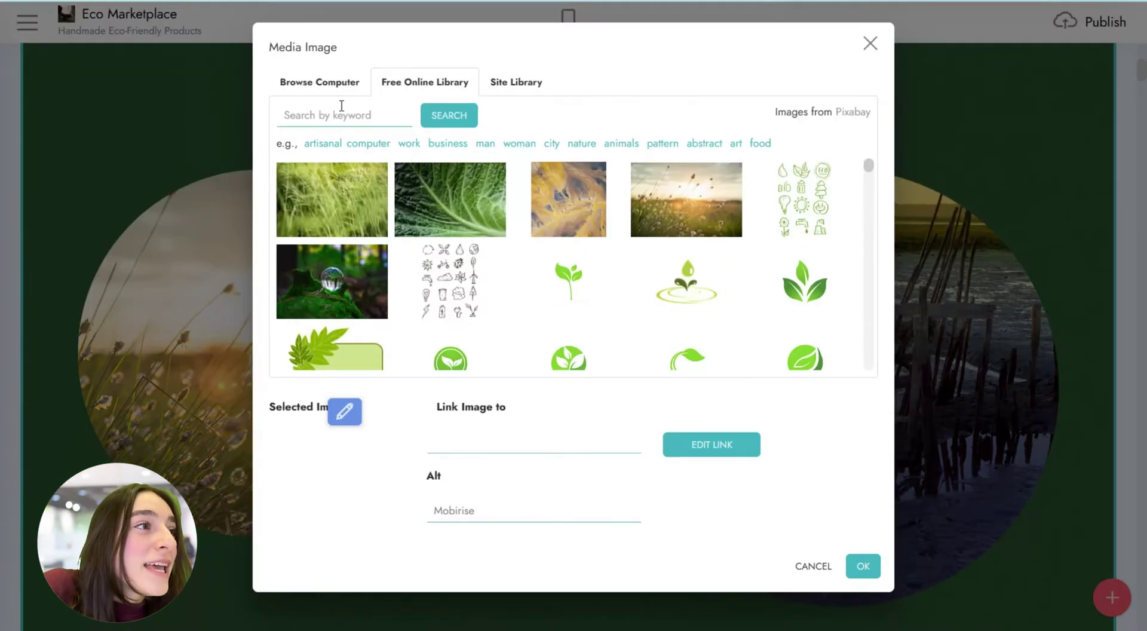
{"action": "left_click", "coordinate": [328, 83]}
{"action": "left_click", "coordinate": [502, 81]}
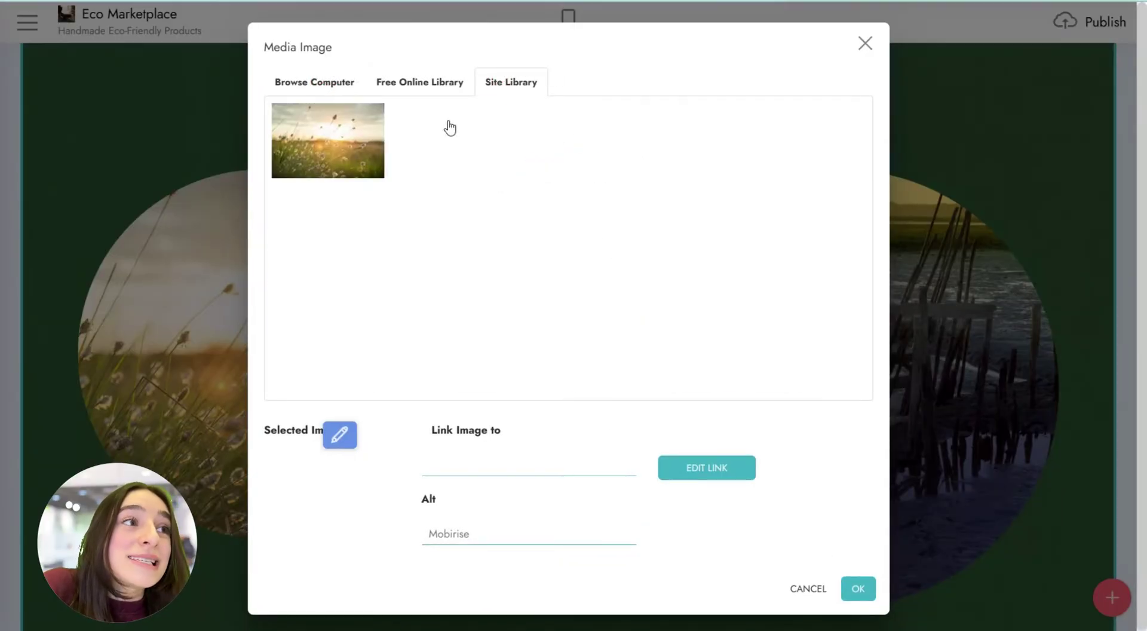
{"action": "scroll", "coordinate": [537, 173], "scroll_direction": "down", "scroll_amount": 5}
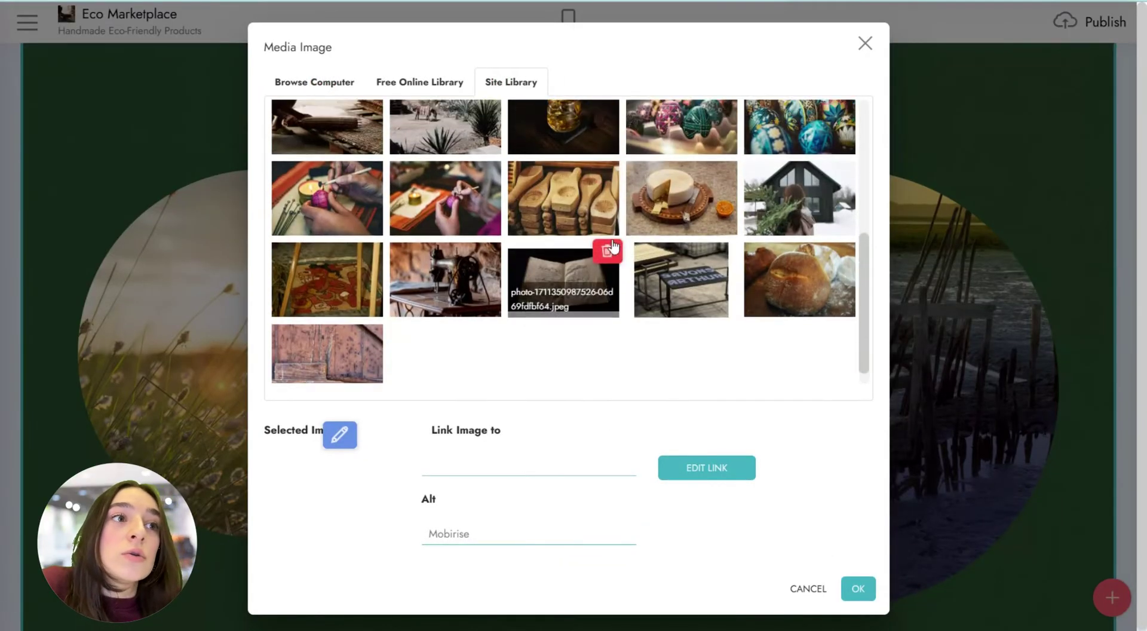
{"action": "scroll", "coordinate": [611, 245], "scroll_direction": "up", "scroll_amount": 5}
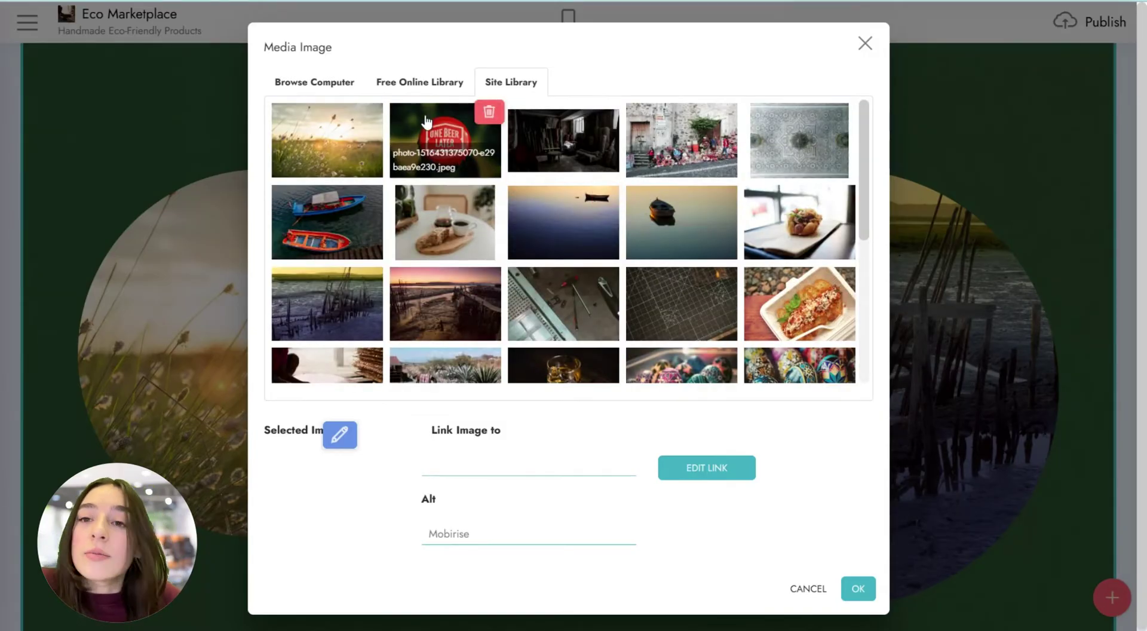
{"action": "mouse_move", "coordinate": [563, 140]}
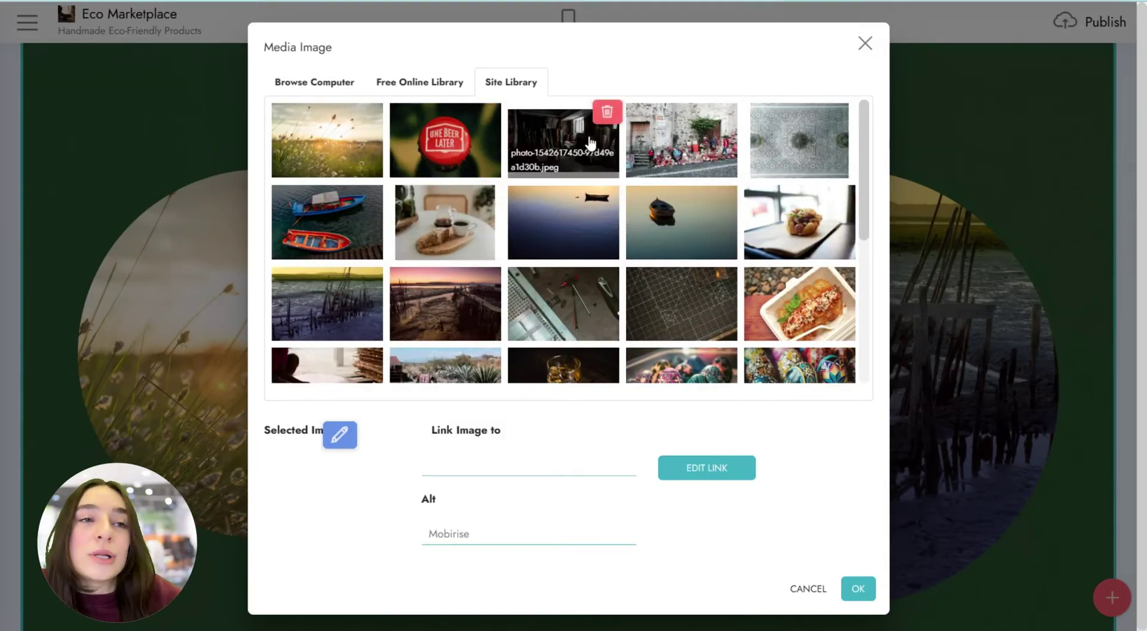
{"action": "left_click", "coordinate": [858, 588]}
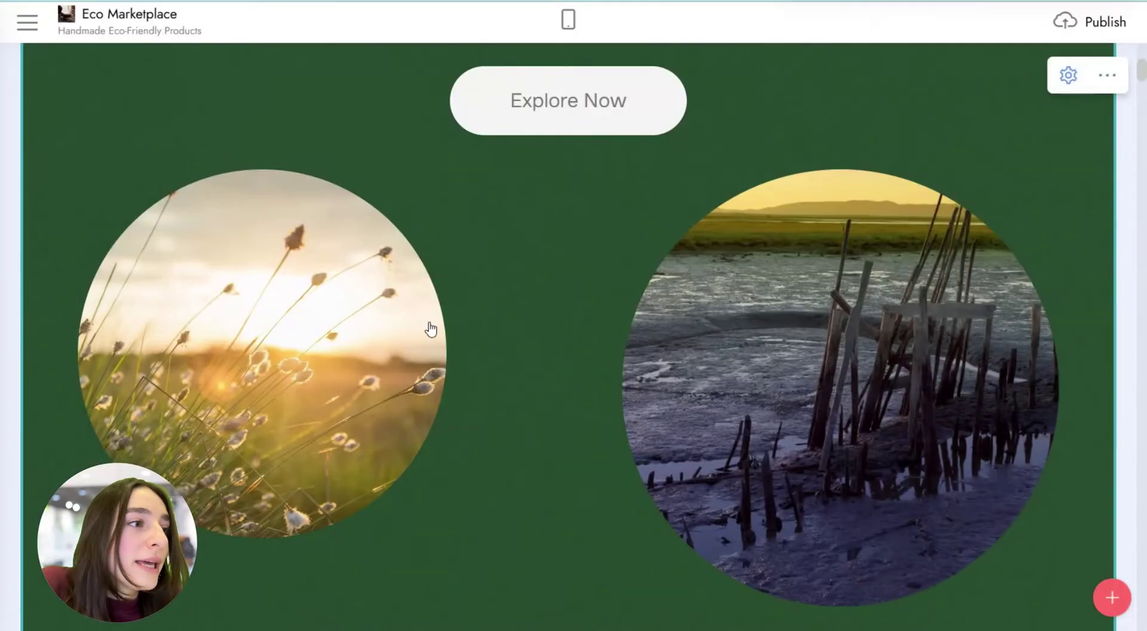
{"action": "scroll", "coordinate": [430, 328], "scroll_direction": "down", "scroll_amount": 8}
{"action": "scroll", "coordinate": [434, 303], "scroll_direction": "down", "scroll_amount": 4}
{"action": "left_click", "coordinate": [206, 201]}
{"action": "scroll", "coordinate": [514, 217], "scroll_direction": "down", "scroll_amount": 3}
{"action": "scroll", "coordinate": [433, 197], "scroll_direction": "down", "scroll_amount": 6}
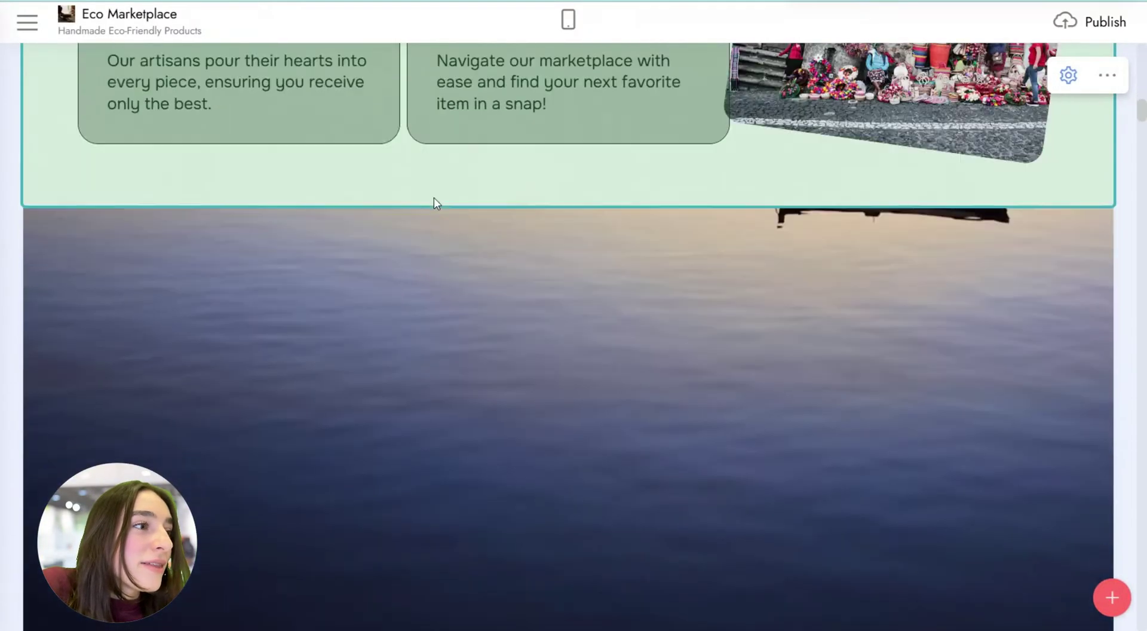
{"action": "scroll", "coordinate": [433, 203], "scroll_direction": "up", "scroll_amount": 8}
{"action": "scroll", "coordinate": [448, 200], "scroll_direction": "up", "scroll_amount": 6}
{"action": "scroll", "coordinate": [451, 200], "scroll_direction": "up", "scroll_amount": 6}
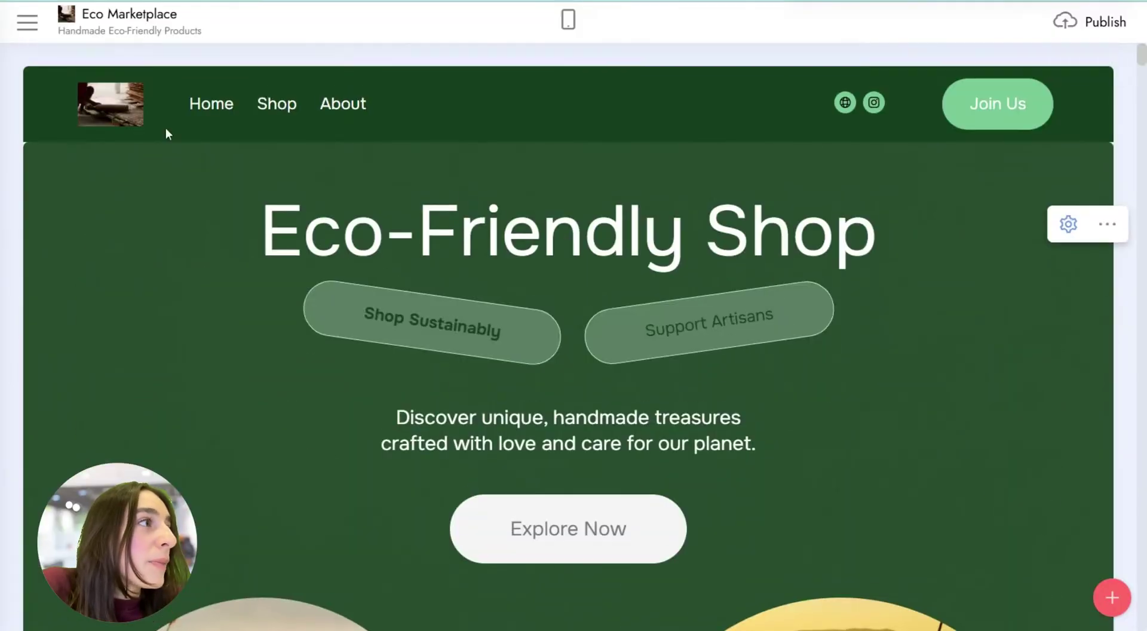
Step: Open the Pages list from the site menu and choose Create New Page
{"action": "left_click", "coordinate": [46, 17]}
{"action": "left_click", "coordinate": [76, 85]}
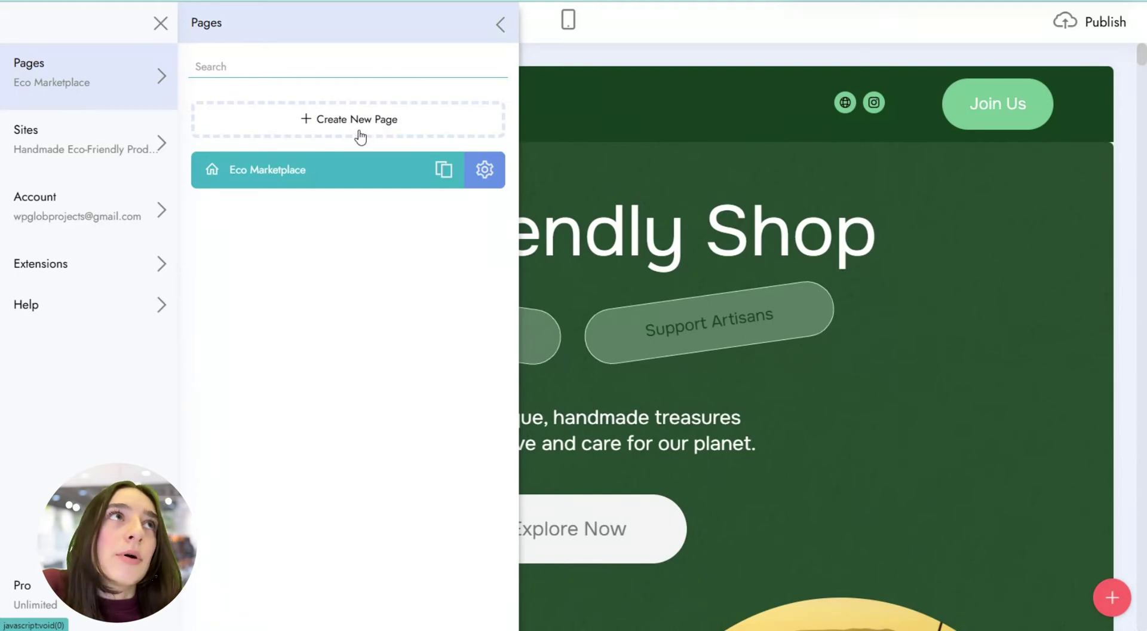
{"action": "left_click", "coordinate": [358, 130]}
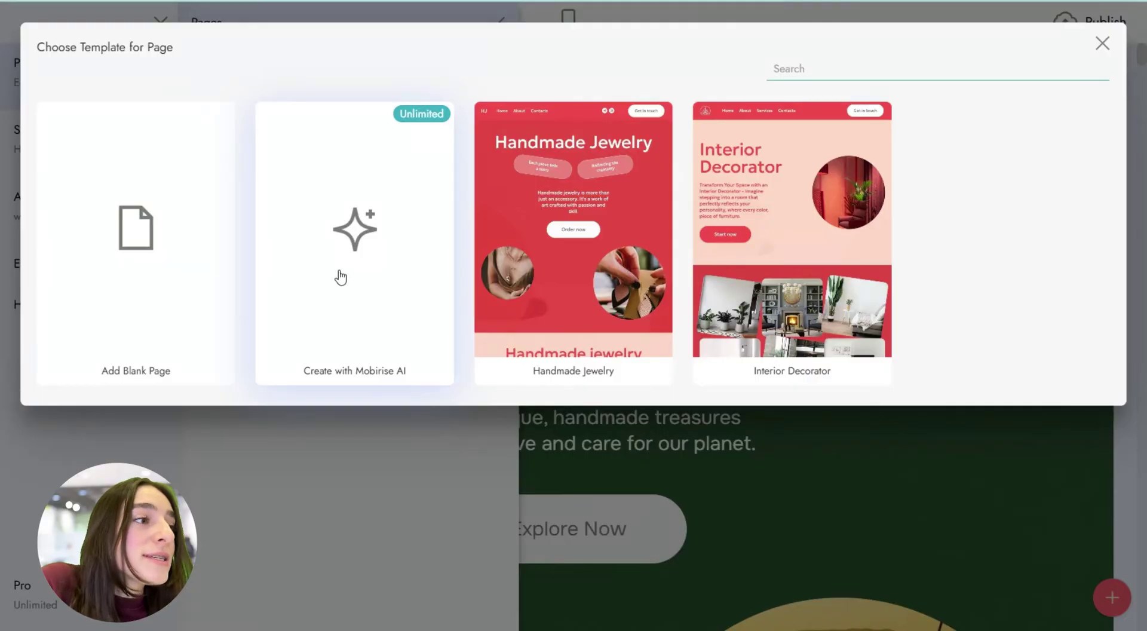
Step: Open the Create with Mobirise AI prompt, look over its description, and close it without generating
{"action": "left_click", "coordinate": [323, 286]}
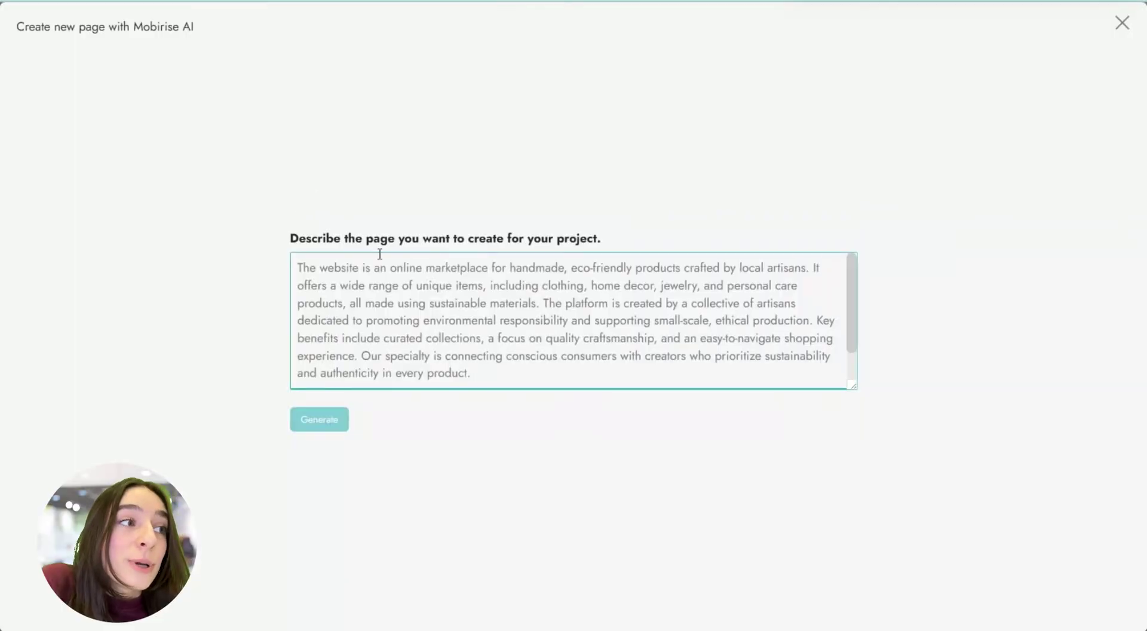
{"action": "scroll", "coordinate": [538, 311], "scroll_direction": "down", "scroll_amount": 2}
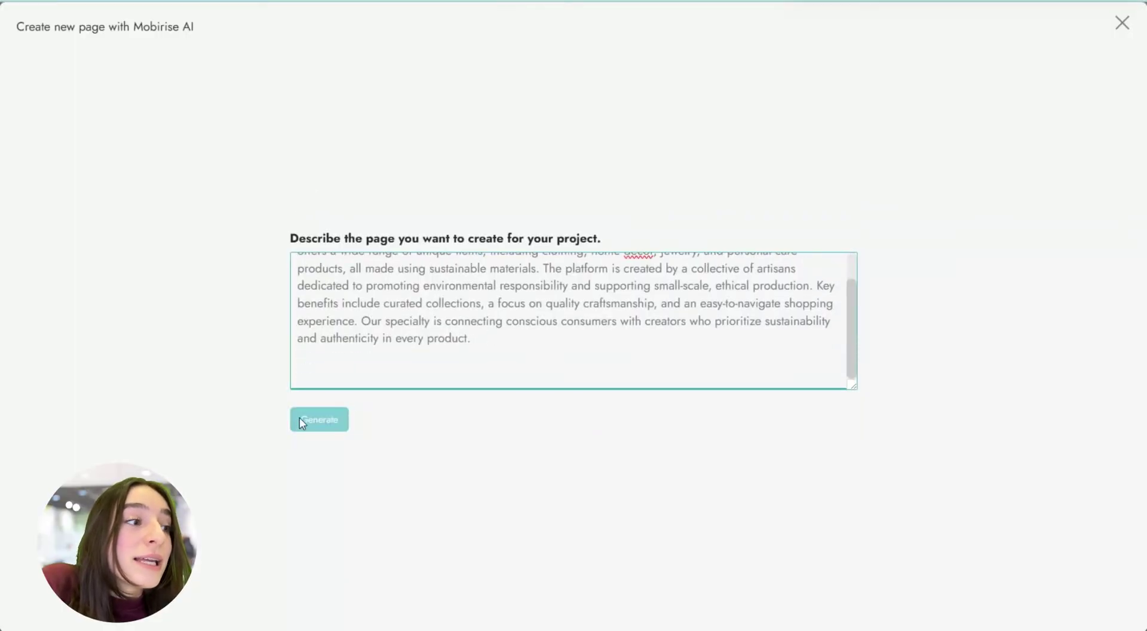
{"action": "scroll", "coordinate": [456, 317], "scroll_direction": "up", "scroll_amount": 2}
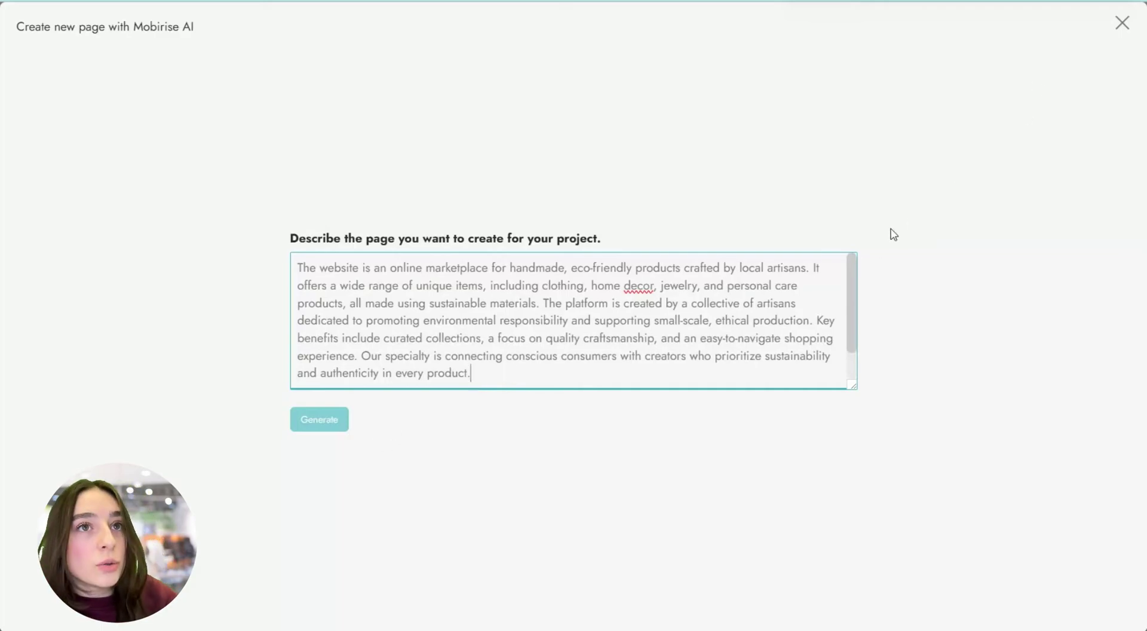
{"action": "left_click", "coordinate": [1121, 24]}
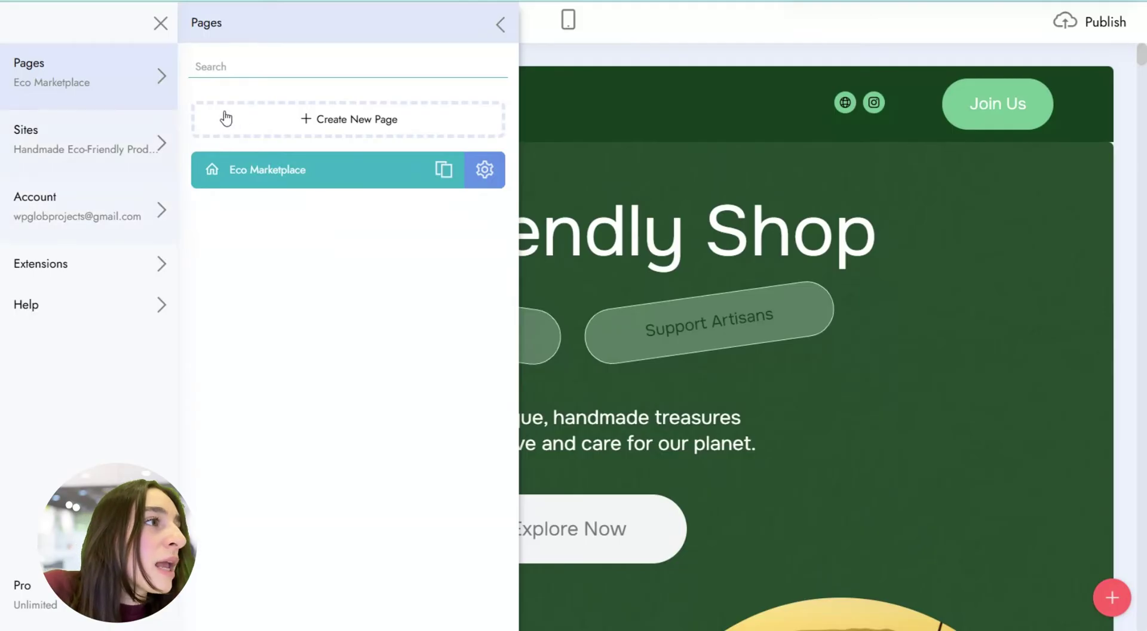
Step: Dismiss the new-page template dialog and open the account's Sites list
{"action": "left_click", "coordinate": [366, 123]}
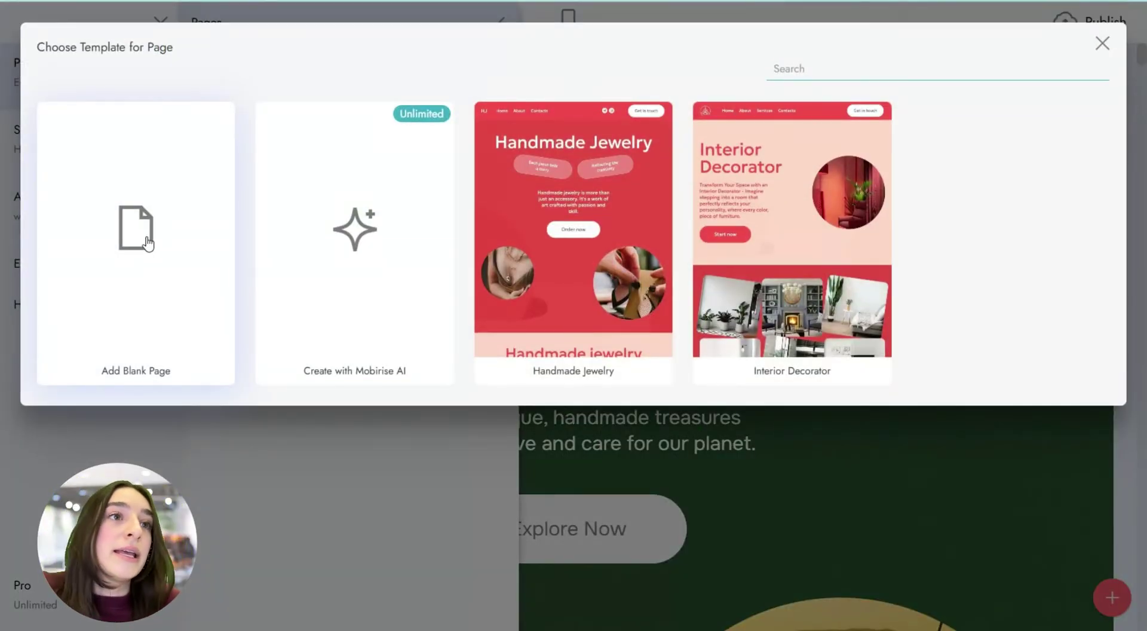
{"action": "left_click", "coordinate": [1098, 48]}
{"action": "left_click", "coordinate": [103, 150]}
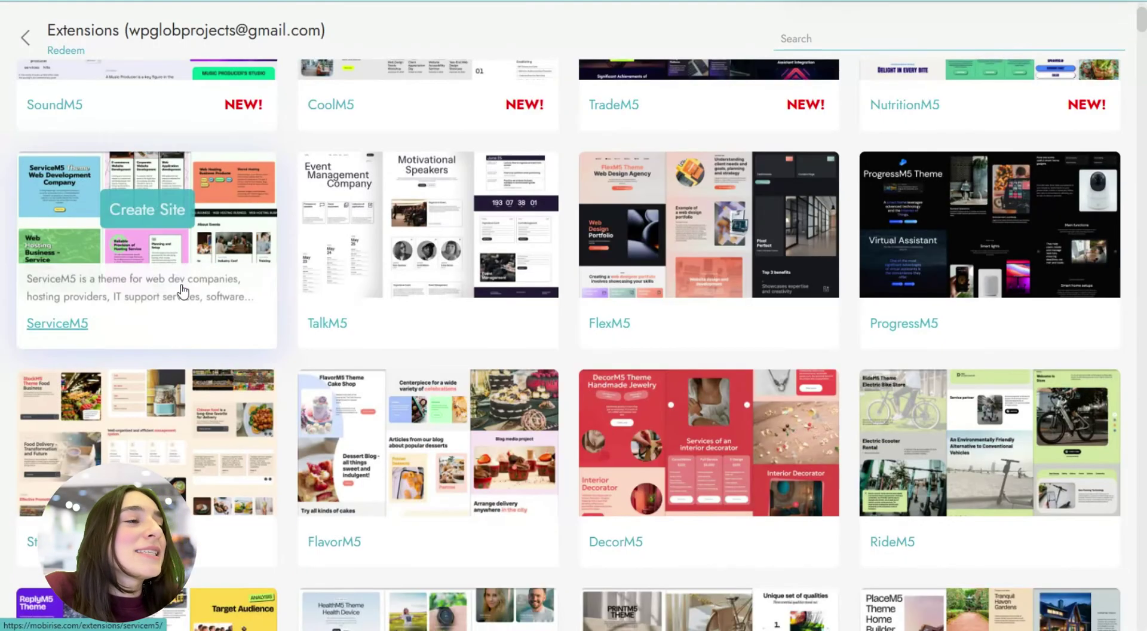
{"action": "scroll", "coordinate": [182, 279], "scroll_direction": "up", "scroll_amount": 3}
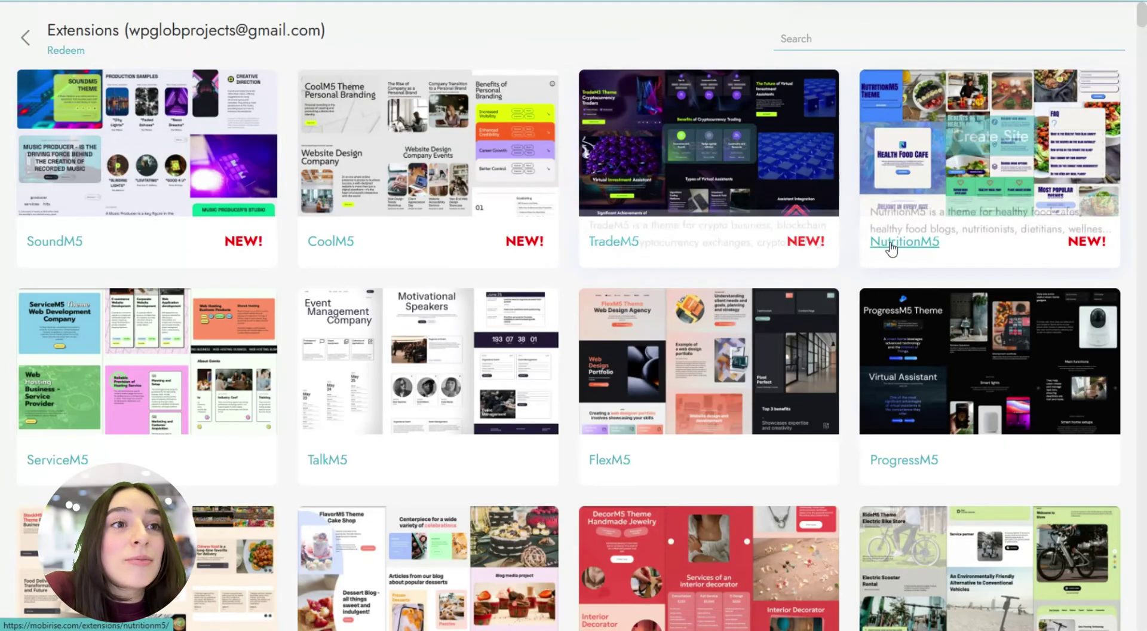
{"action": "mouse_move", "coordinate": [145, 143]}
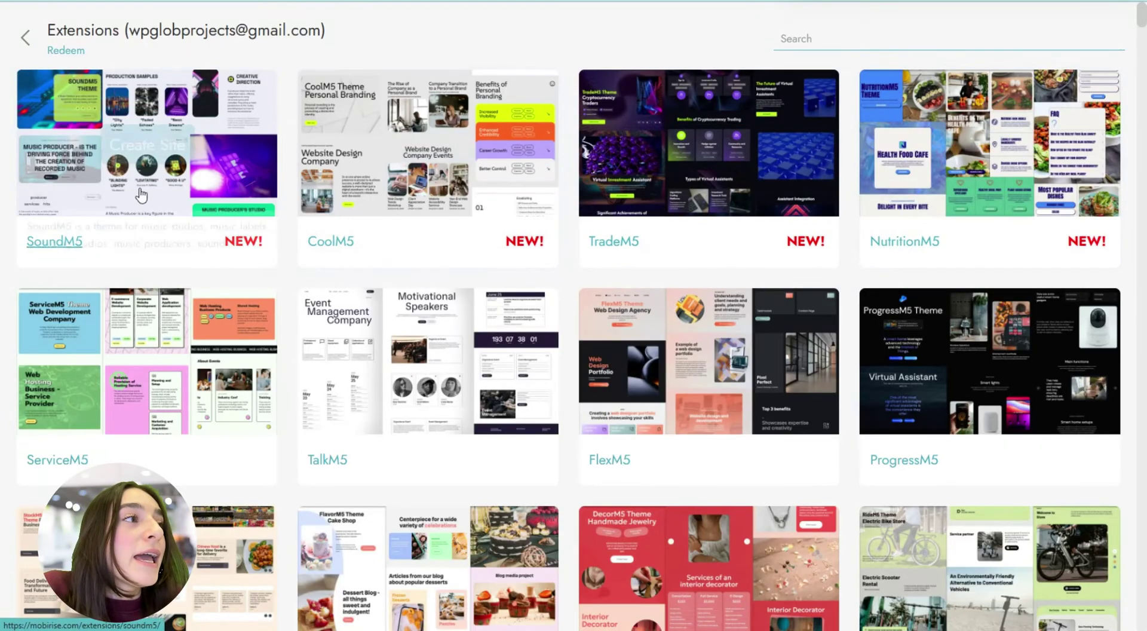
{"action": "scroll", "coordinate": [981, 196], "scroll_direction": "down", "scroll_amount": 1}
{"action": "scroll", "coordinate": [932, 206], "scroll_direction": "down", "scroll_amount": 2}
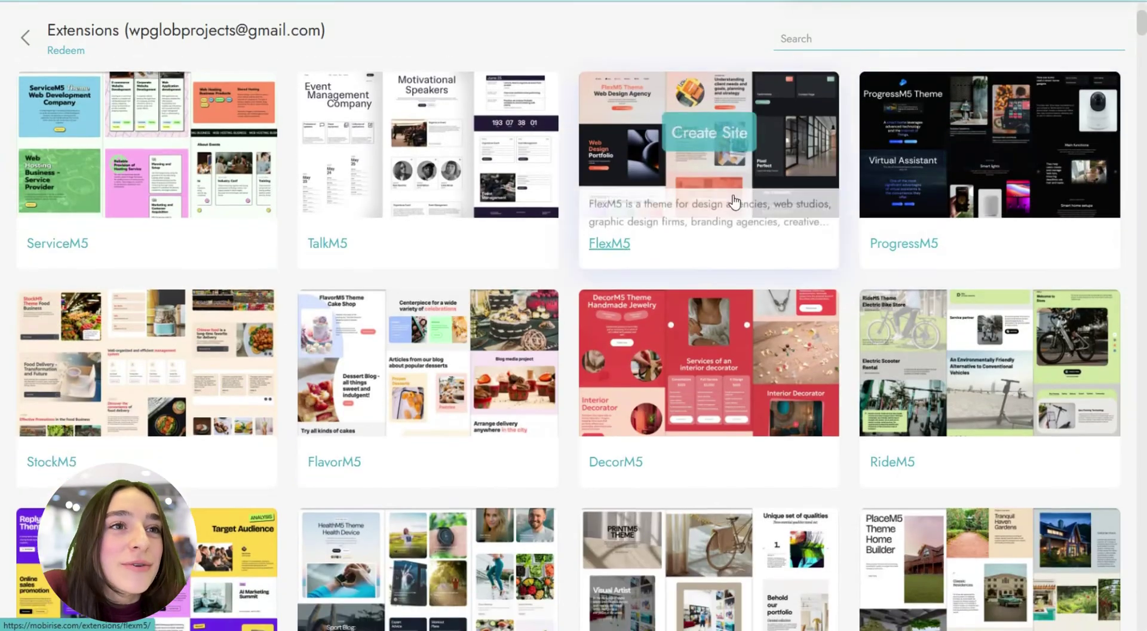
{"action": "scroll", "coordinate": [699, 188], "scroll_direction": "down", "scroll_amount": 1}
{"action": "scroll", "coordinate": [705, 209], "scroll_direction": "up", "scroll_amount": 2}
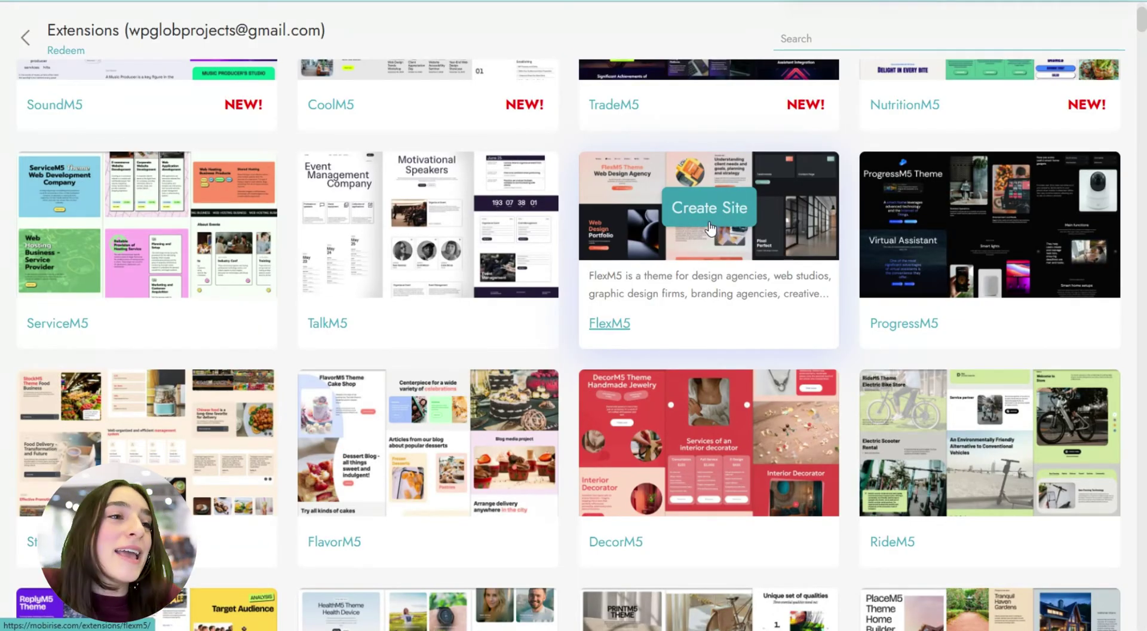
{"action": "scroll", "coordinate": [944, 340], "scroll_direction": "down", "scroll_amount": 5}
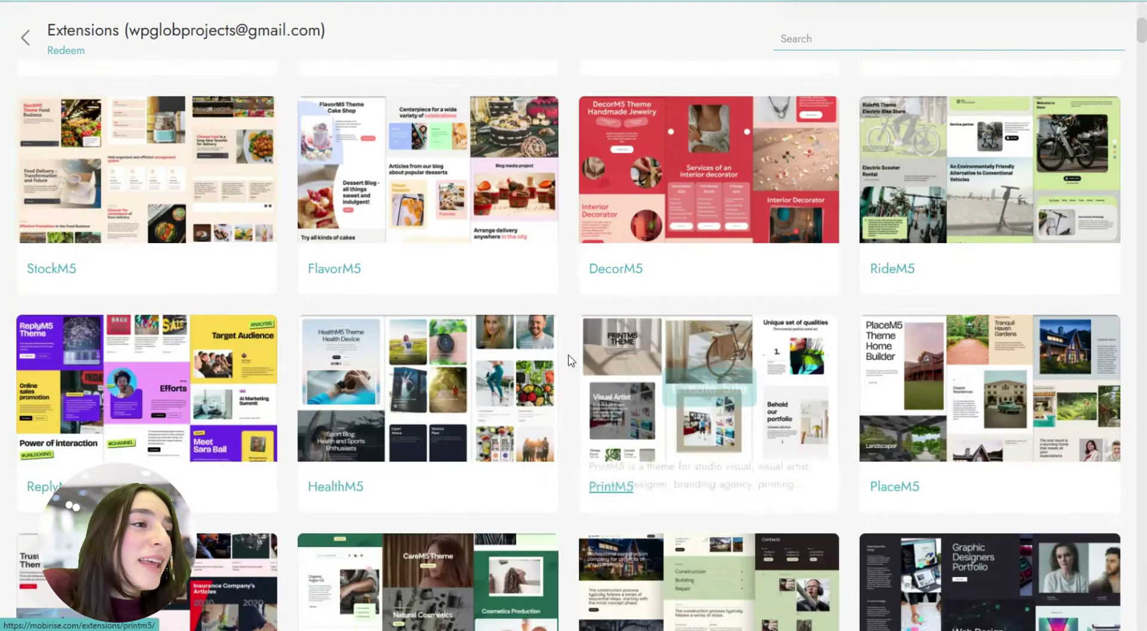
{"action": "scroll", "coordinate": [477, 298], "scroll_direction": "down", "scroll_amount": 2}
{"action": "scroll", "coordinate": [430, 299], "scroll_direction": "down", "scroll_amount": 6}
{"action": "scroll", "coordinate": [420, 308], "scroll_direction": "down", "scroll_amount": 7}
{"action": "scroll", "coordinate": [420, 308], "scroll_direction": "down", "scroll_amount": 8}
{"action": "scroll", "coordinate": [538, 299], "scroll_direction": "down", "scroll_amount": 8}
{"action": "scroll", "coordinate": [657, 275], "scroll_direction": "down", "scroll_amount": 6}
{"action": "scroll", "coordinate": [660, 269], "scroll_direction": "down", "scroll_amount": 3}
{"action": "scroll", "coordinate": [666, 303], "scroll_direction": "down", "scroll_amount": 6}
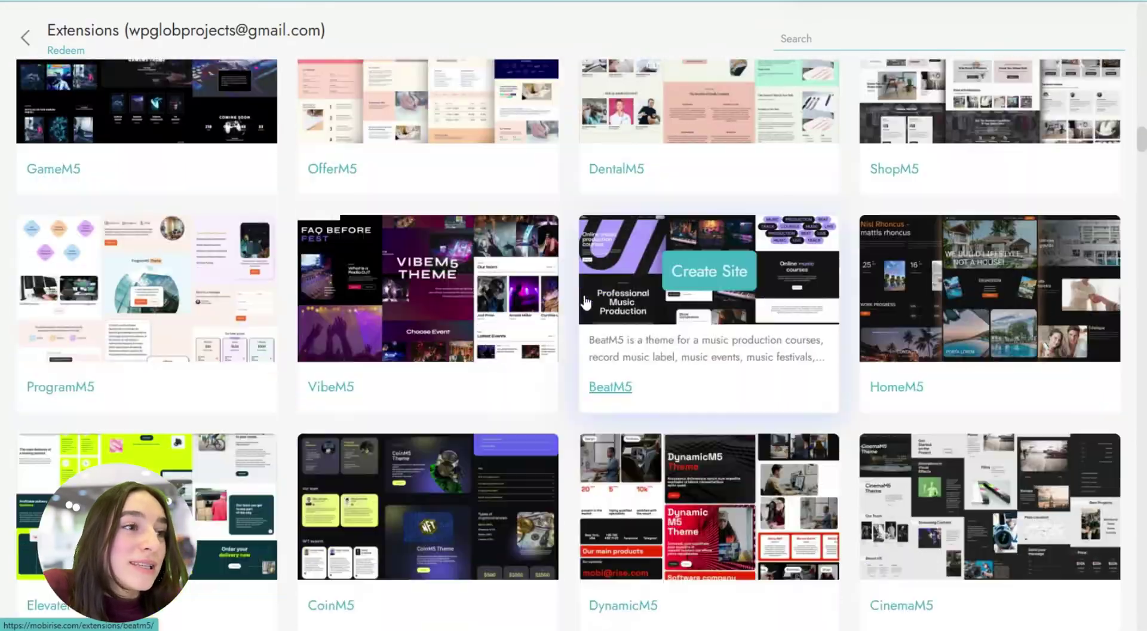
{"action": "scroll", "coordinate": [609, 382], "scroll_direction": "down", "scroll_amount": 3}
{"action": "scroll", "coordinate": [372, 371], "scroll_direction": "down", "scroll_amount": 2}
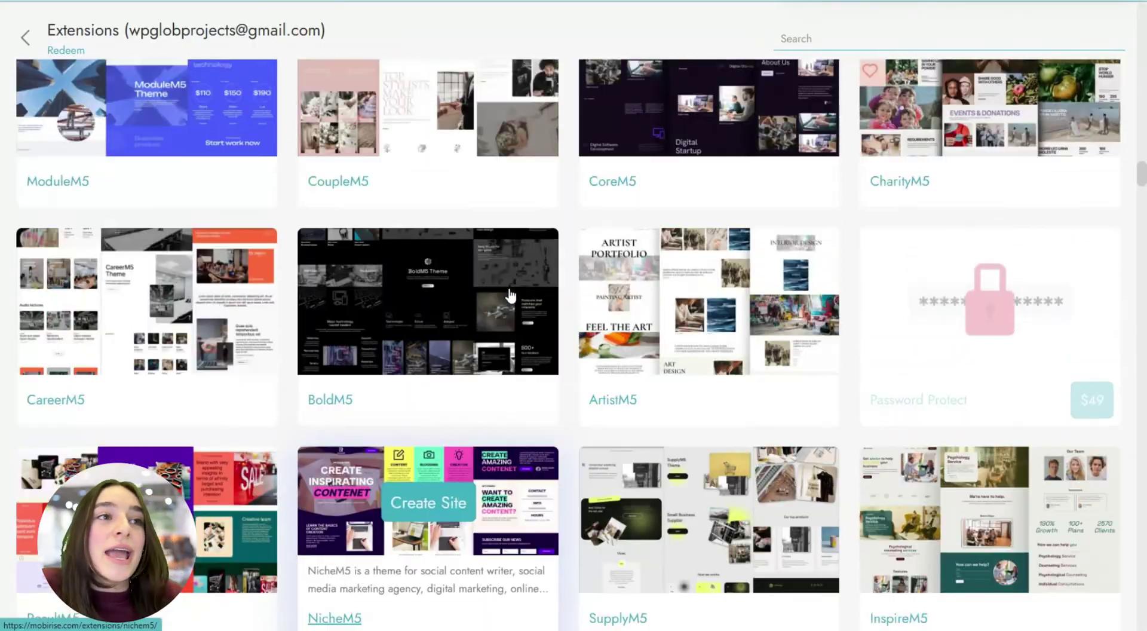
{"action": "scroll", "coordinate": [510, 295], "scroll_direction": "up", "scroll_amount": 5}
{"action": "scroll", "coordinate": [510, 294], "scroll_direction": "up", "scroll_amount": 4}
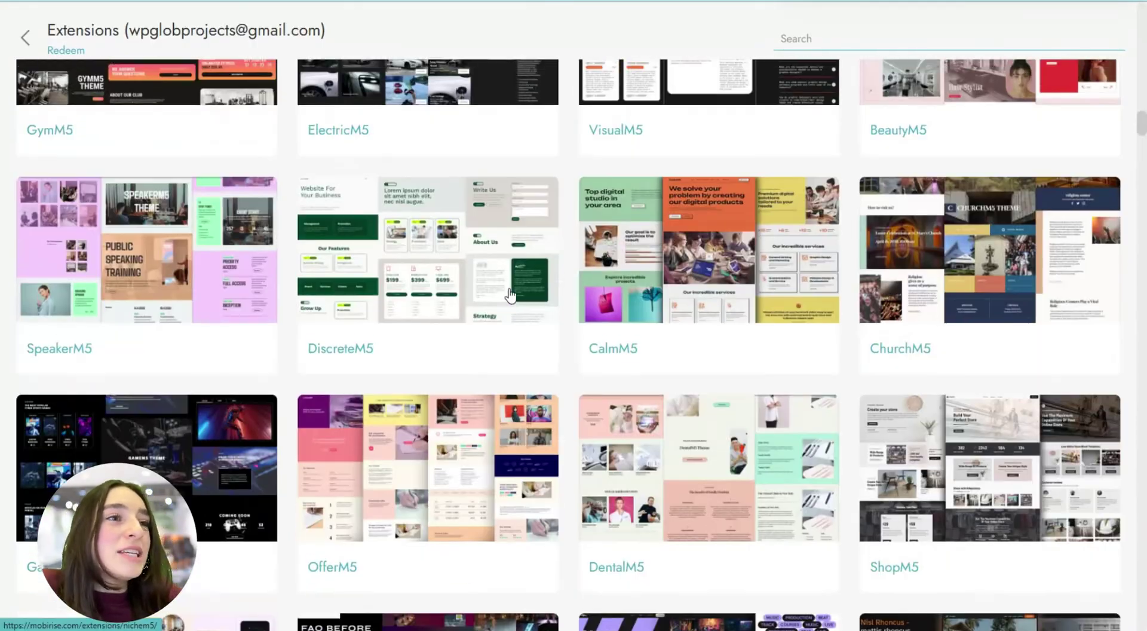
{"action": "scroll", "coordinate": [509, 294], "scroll_direction": "up", "scroll_amount": 7}
{"action": "scroll", "coordinate": [509, 294], "scroll_direction": "up", "scroll_amount": 9}
{"action": "scroll", "coordinate": [510, 295], "scroll_direction": "up", "scroll_amount": 6}
{"action": "scroll", "coordinate": [510, 294], "scroll_direction": "up", "scroll_amount": 4}
{"action": "scroll", "coordinate": [509, 295], "scroll_direction": "up", "scroll_amount": 4}
{"action": "scroll", "coordinate": [509, 295], "scroll_direction": "up", "scroll_amount": 6}
{"action": "scroll", "coordinate": [510, 294], "scroll_direction": "up", "scroll_amount": 3}
{"action": "scroll", "coordinate": [510, 294], "scroll_direction": "up", "scroll_amount": 4}
{"action": "scroll", "coordinate": [509, 295], "scroll_direction": "up", "scroll_amount": 1}
{"action": "scroll", "coordinate": [460, 263], "scroll_direction": "up", "scroll_amount": 4}
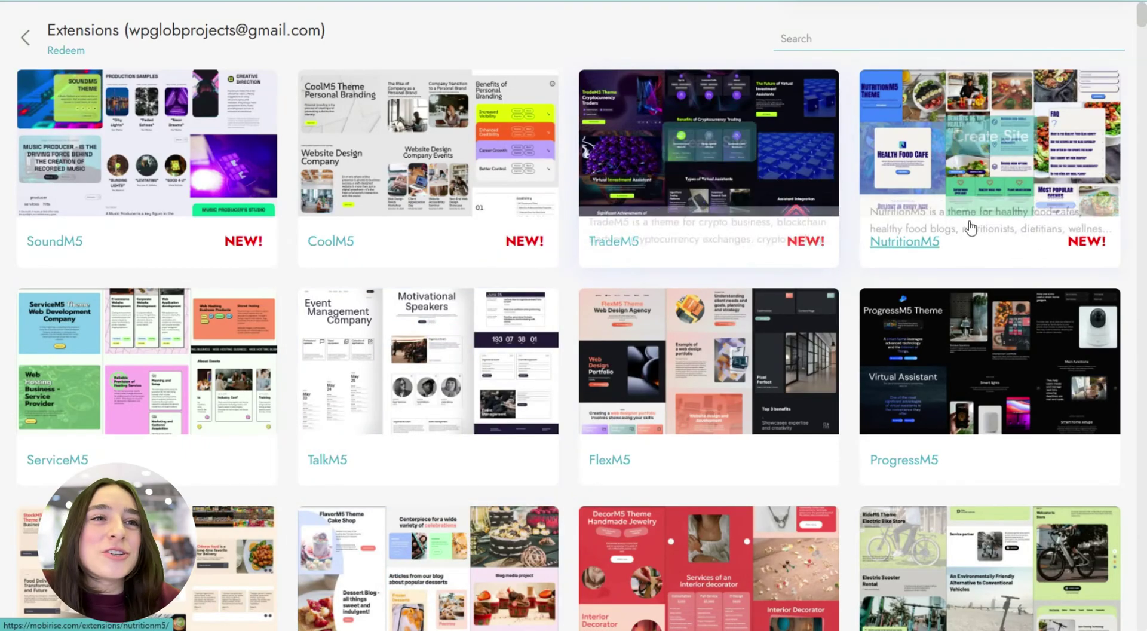
{"action": "scroll", "coordinate": [985, 280], "scroll_direction": "down", "scroll_amount": 1}
{"action": "scroll", "coordinate": [706, 336], "scroll_direction": "down", "scroll_amount": 3}
{"action": "scroll", "coordinate": [706, 337], "scroll_direction": "down", "scroll_amount": 5}
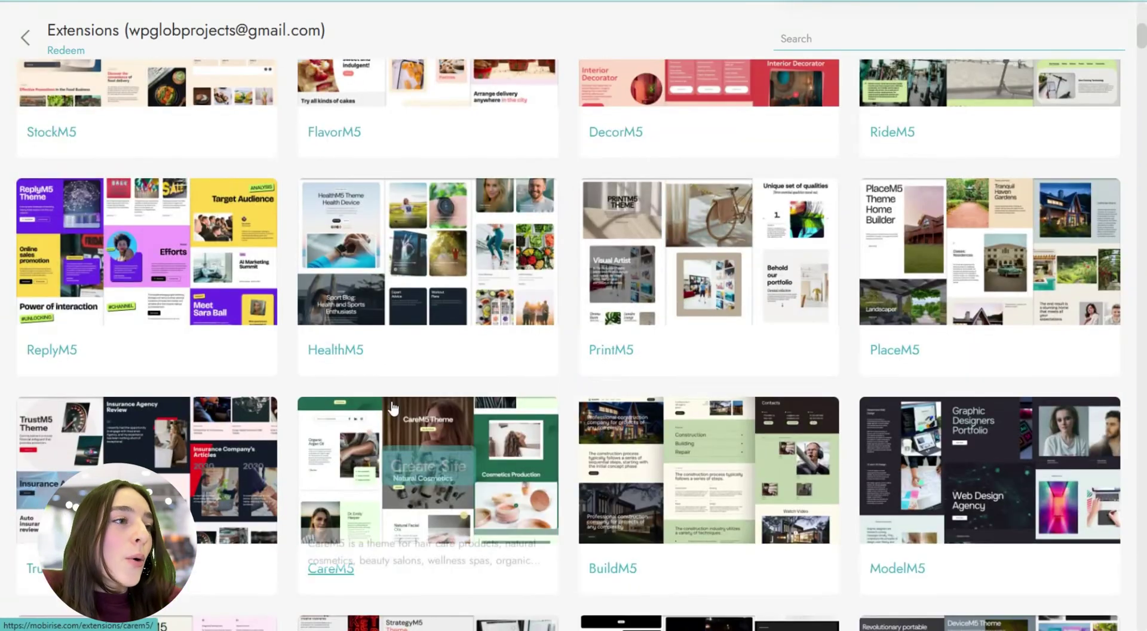
{"action": "scroll", "coordinate": [500, 315], "scroll_direction": "down", "scroll_amount": 4}
{"action": "scroll", "coordinate": [500, 316], "scroll_direction": "down", "scroll_amount": 4}
{"action": "scroll", "coordinate": [501, 315], "scroll_direction": "down", "scroll_amount": 3}
{"action": "scroll", "coordinate": [500, 315], "scroll_direction": "up", "scroll_amount": 3}
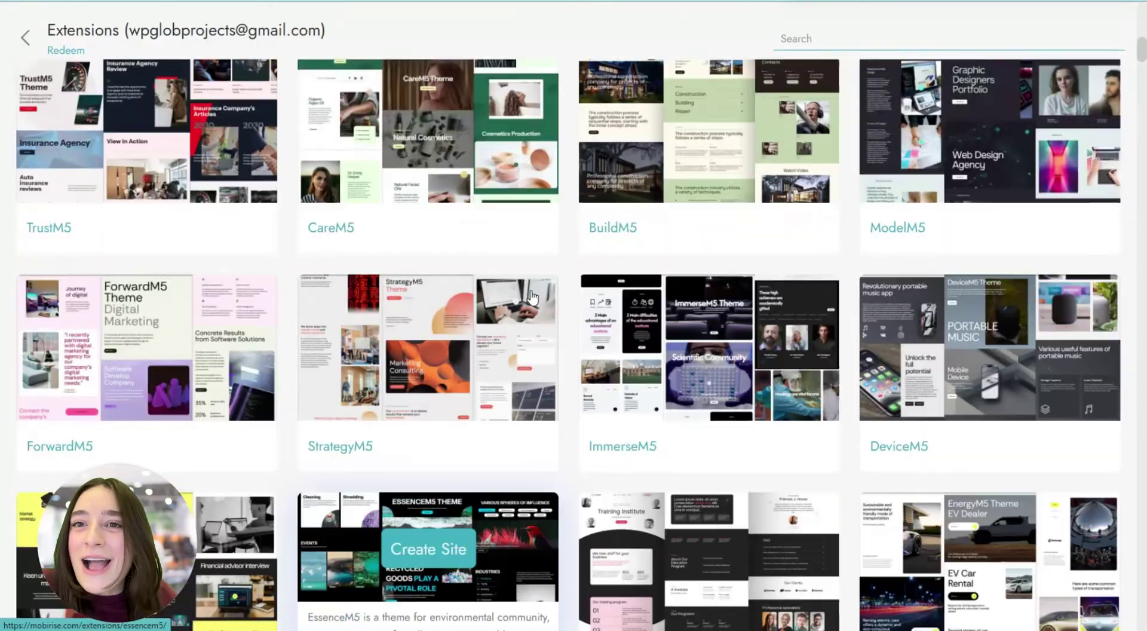
{"action": "scroll", "coordinate": [466, 322], "scroll_direction": "up", "scroll_amount": 8}
{"action": "scroll", "coordinate": [430, 331], "scroll_direction": "up", "scroll_amount": 3}
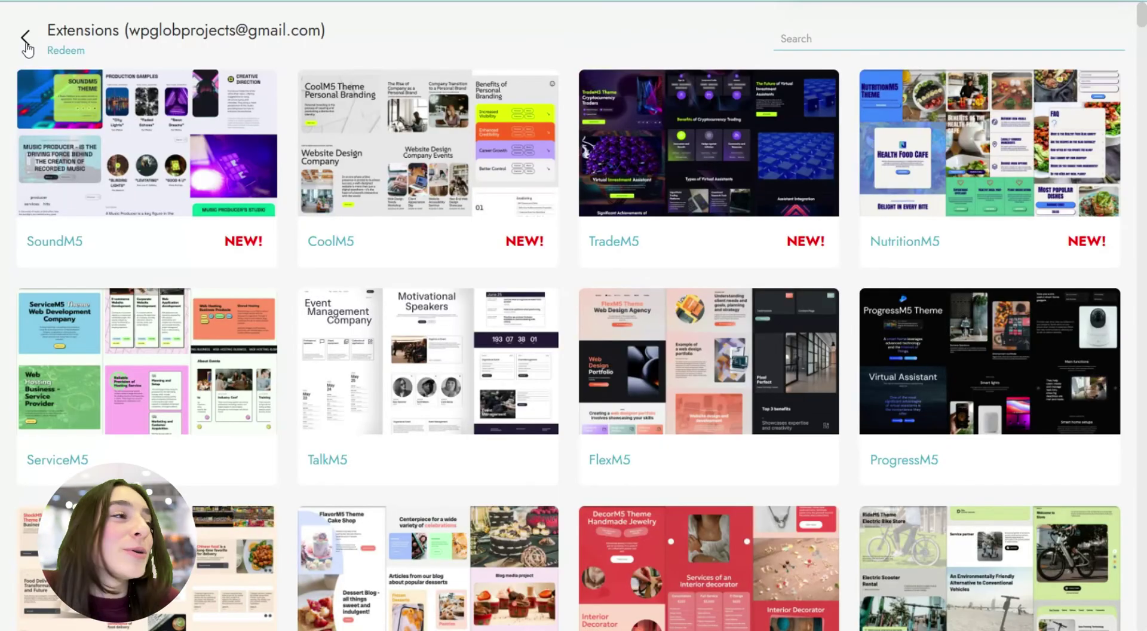
Step: Return to the editor, then open and close the Instagram header icon's link settings without changes
{"action": "left_click", "coordinate": [26, 38]}
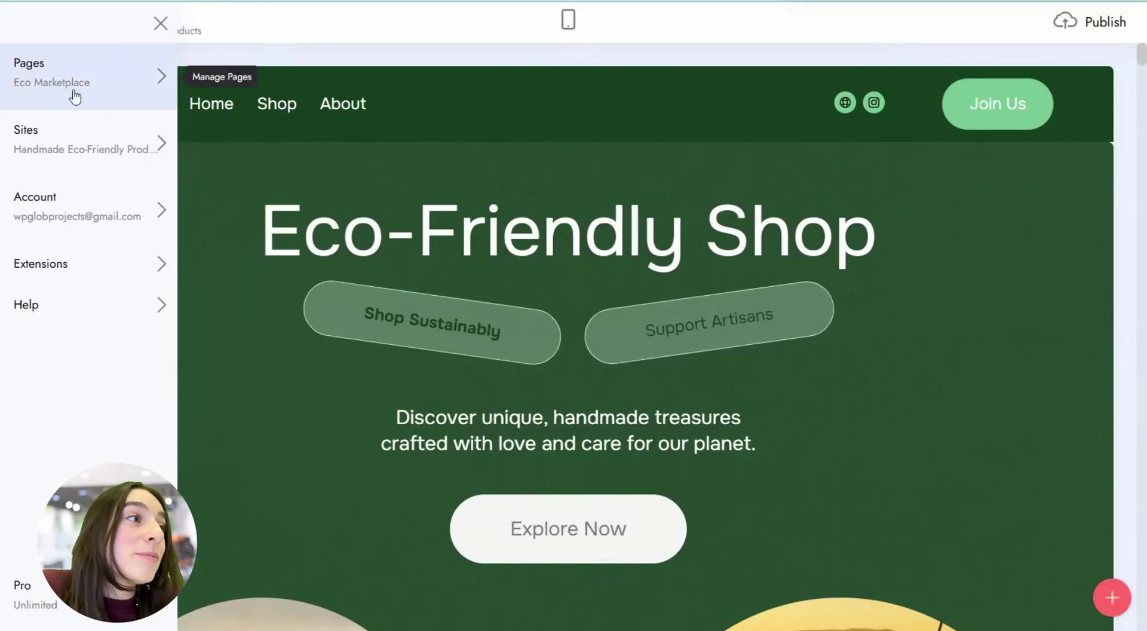
{"action": "mouse_move", "coordinate": [859, 104]}
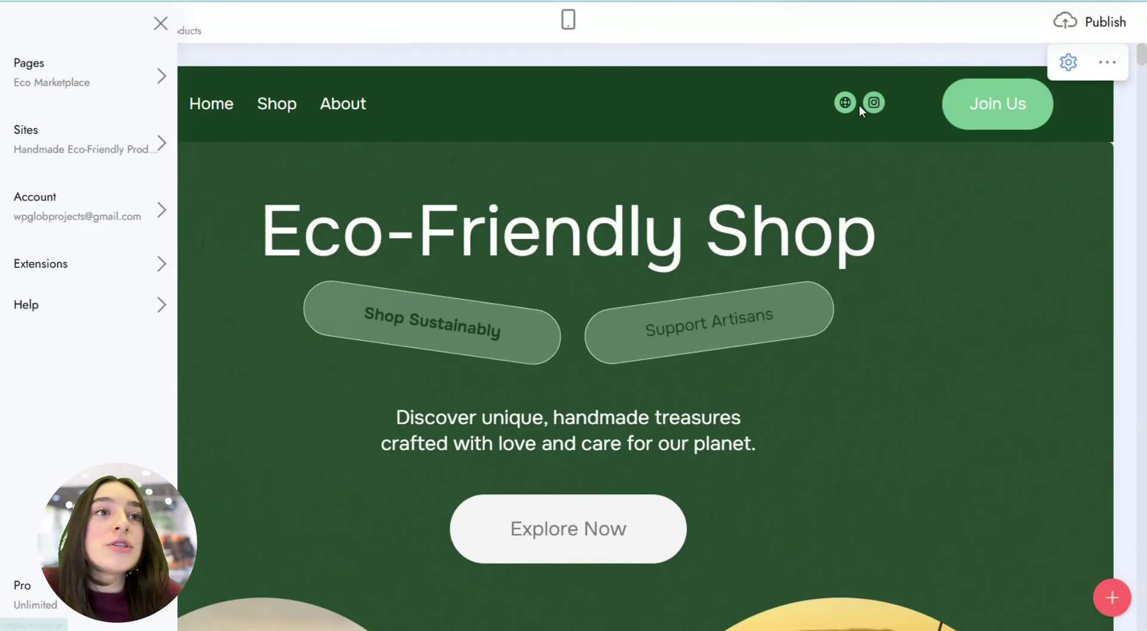
{"action": "left_click", "coordinate": [873, 103]}
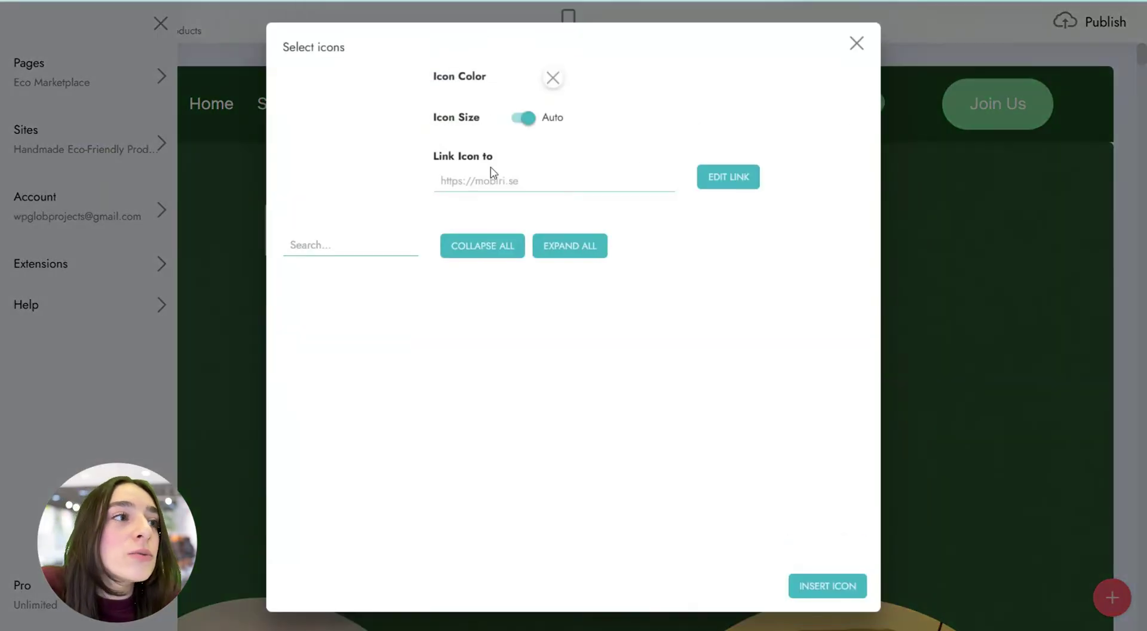
{"action": "left_click", "coordinate": [481, 179]}
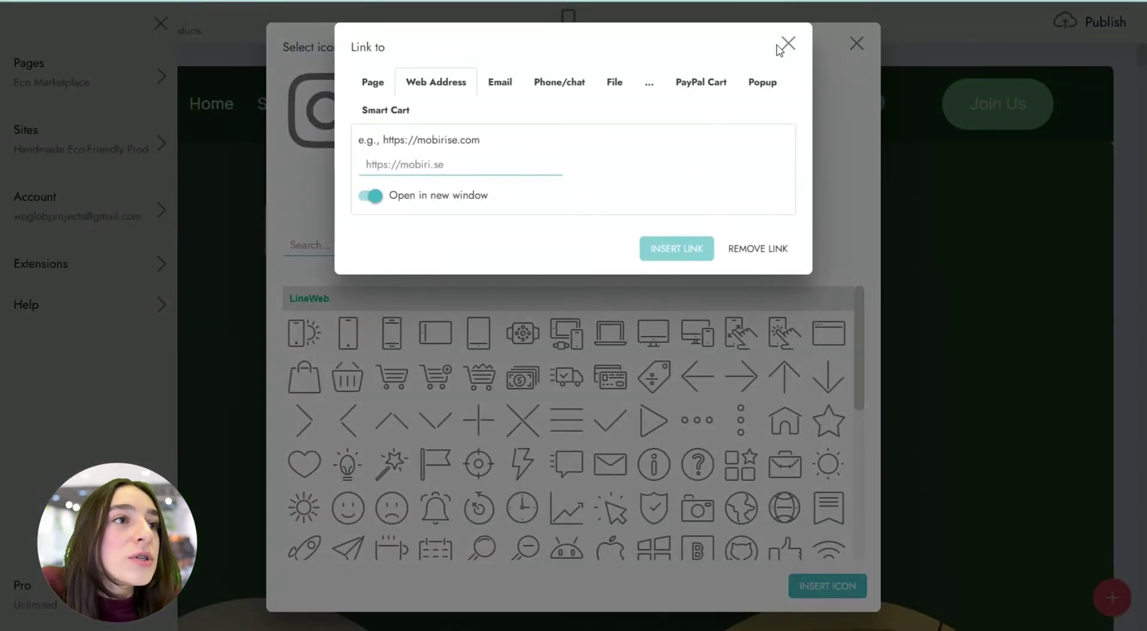
{"action": "left_click", "coordinate": [787, 43]}
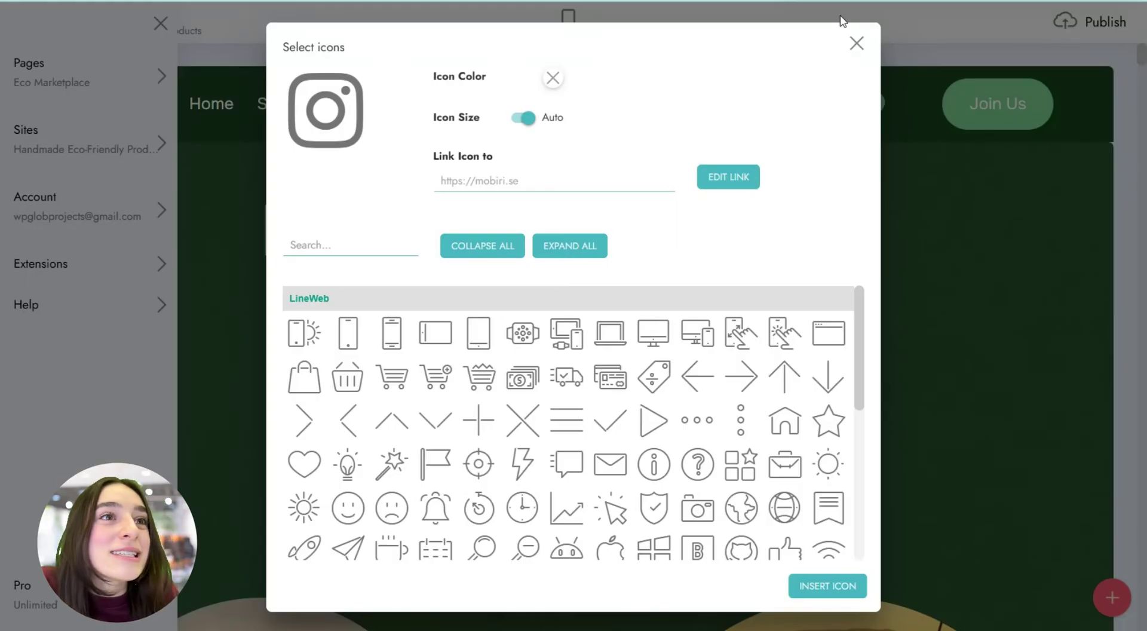
{"action": "left_click", "coordinate": [854, 41]}
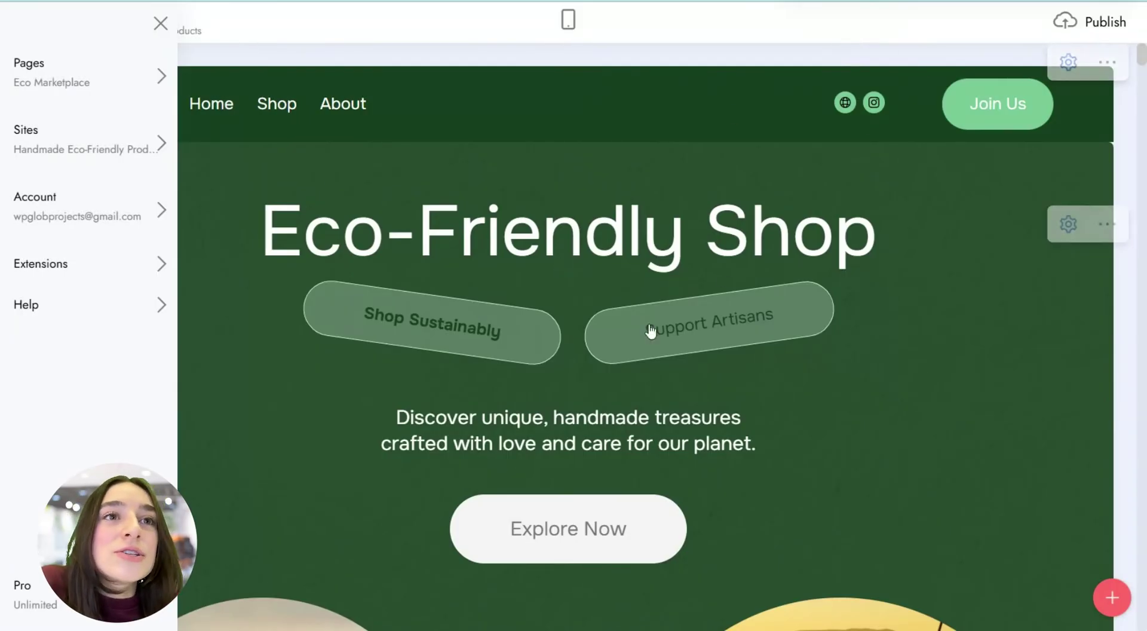
Step: Scroll down the Eco-Friendly Shop page and close the left side menu
{"action": "scroll", "coordinate": [936, 169], "scroll_direction": "down", "scroll_amount": 1}
{"action": "scroll", "coordinate": [936, 169], "scroll_direction": "down", "scroll_amount": 5}
{"action": "scroll", "coordinate": [763, 199], "scroll_direction": "down", "scroll_amount": 5}
{"action": "scroll", "coordinate": [678, 231], "scroll_direction": "down", "scroll_amount": 5}
{"action": "scroll", "coordinate": [553, 286], "scroll_direction": "down", "scroll_amount": 5}
{"action": "left_click", "coordinate": [160, 23]}
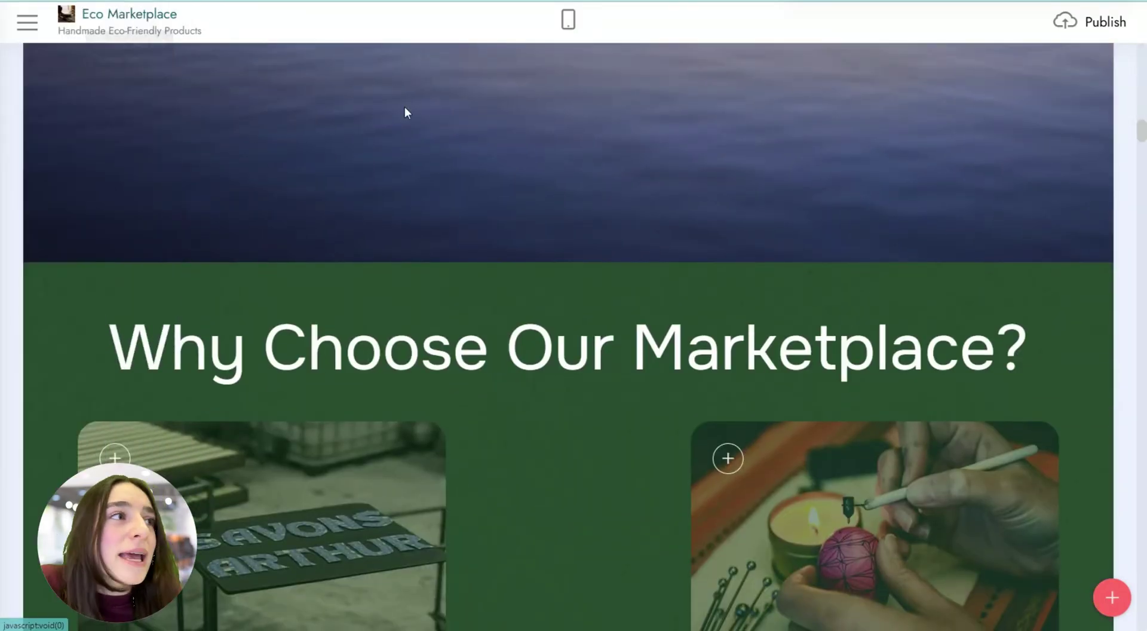
Step: Review the full page preview, scrolling down and back up to the hero section
{"action": "scroll", "coordinate": [622, 275], "scroll_direction": "up", "scroll_amount": 5}
{"action": "scroll", "coordinate": [622, 277], "scroll_direction": "up", "scroll_amount": 5}
{"action": "scroll", "coordinate": [622, 281], "scroll_direction": "up", "scroll_amount": 5}
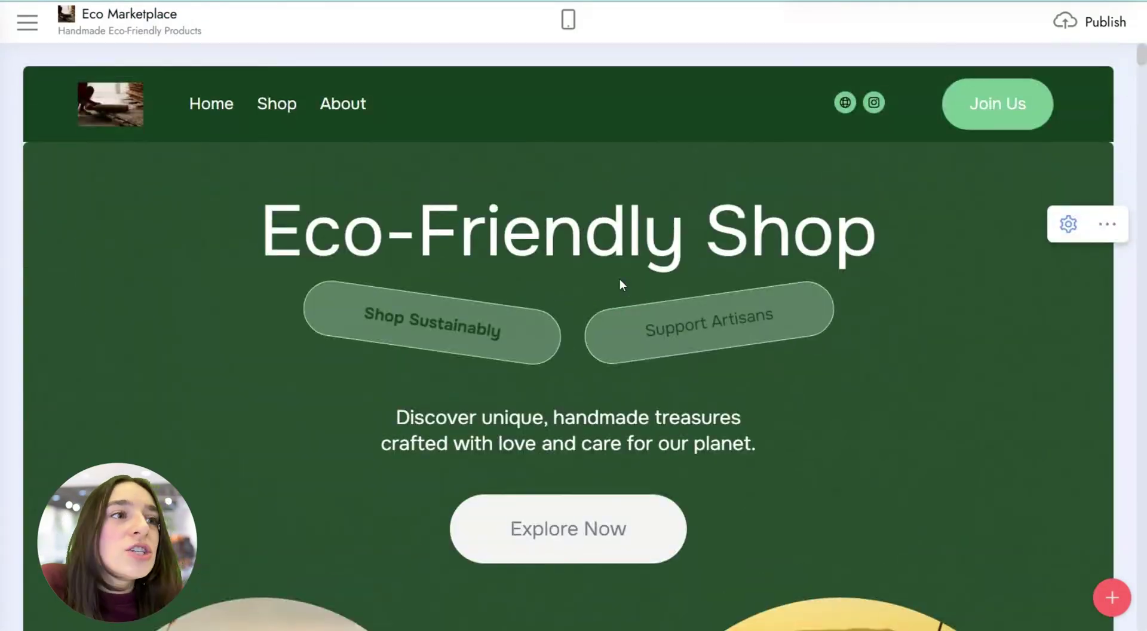
{"action": "scroll", "coordinate": [924, 185], "scroll_direction": "down", "scroll_amount": 5}
{"action": "scroll", "coordinate": [1075, 132], "scroll_direction": "down", "scroll_amount": 2}
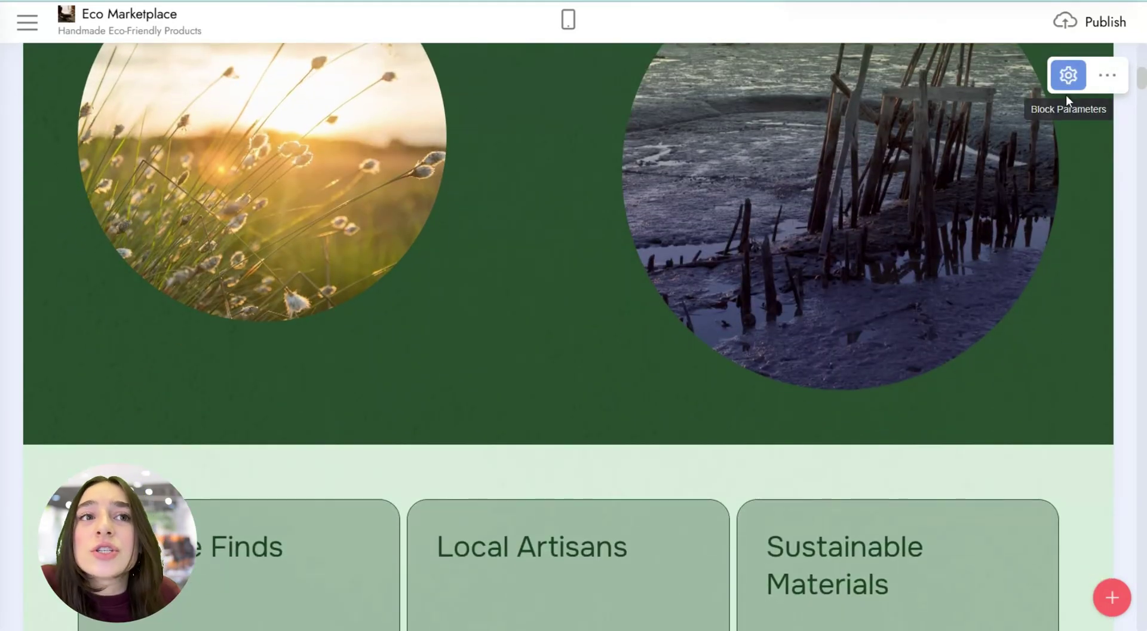
{"action": "scroll", "coordinate": [840, 221], "scroll_direction": "up", "scroll_amount": 3}
{"action": "scroll", "coordinate": [838, 221], "scroll_direction": "up", "scroll_amount": 5}
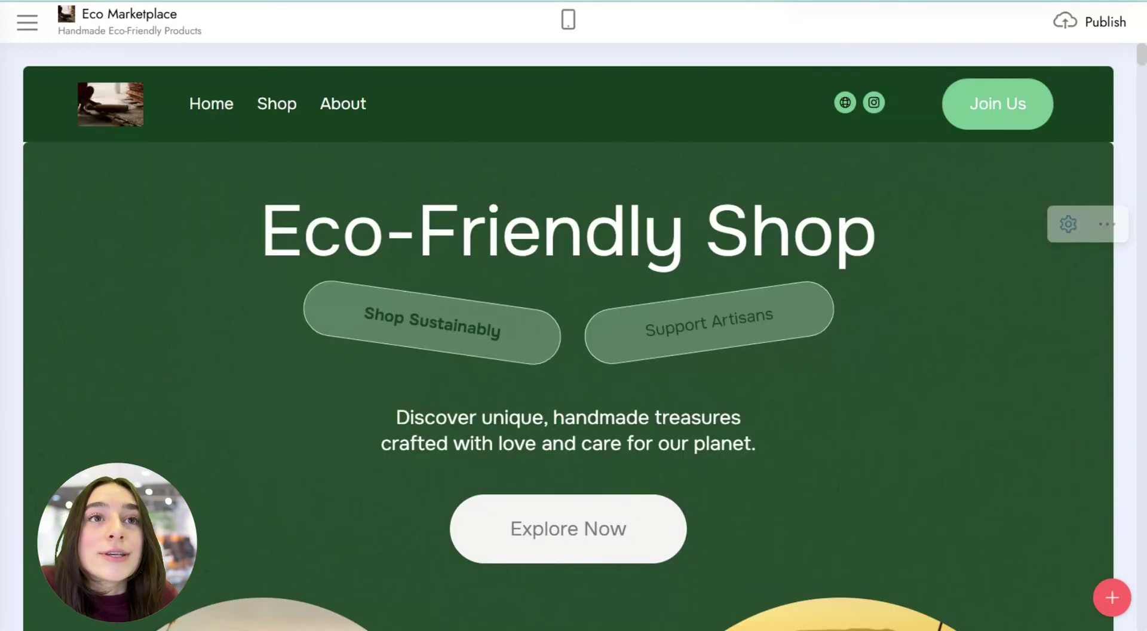